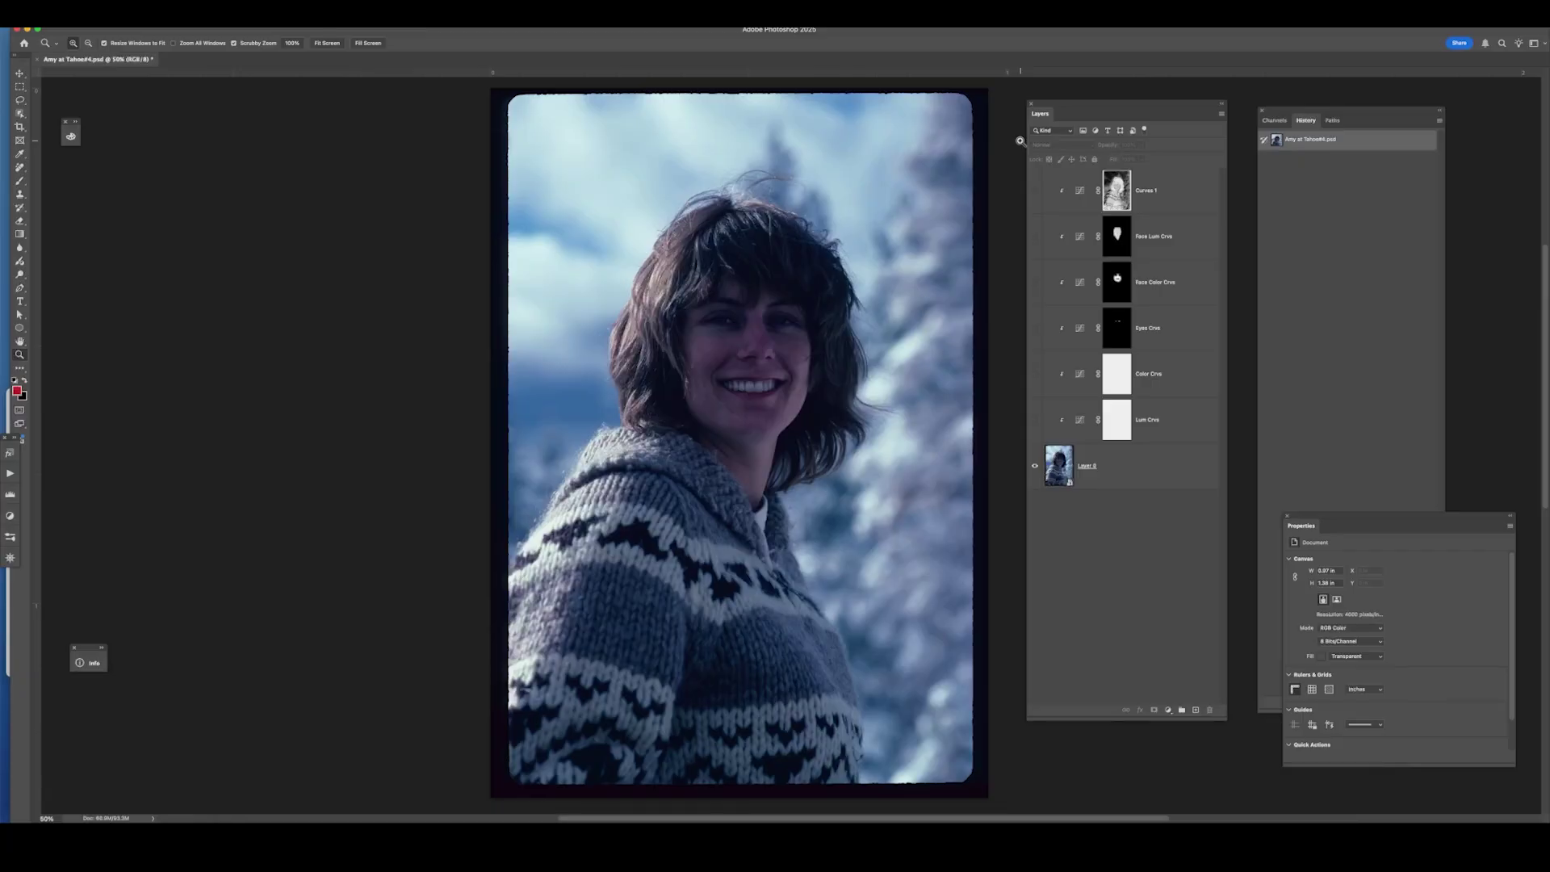
Step: Show the existing curves adjustments one by one from Lum Crve up to Curves 1, and hide them all again
click(1035, 421)
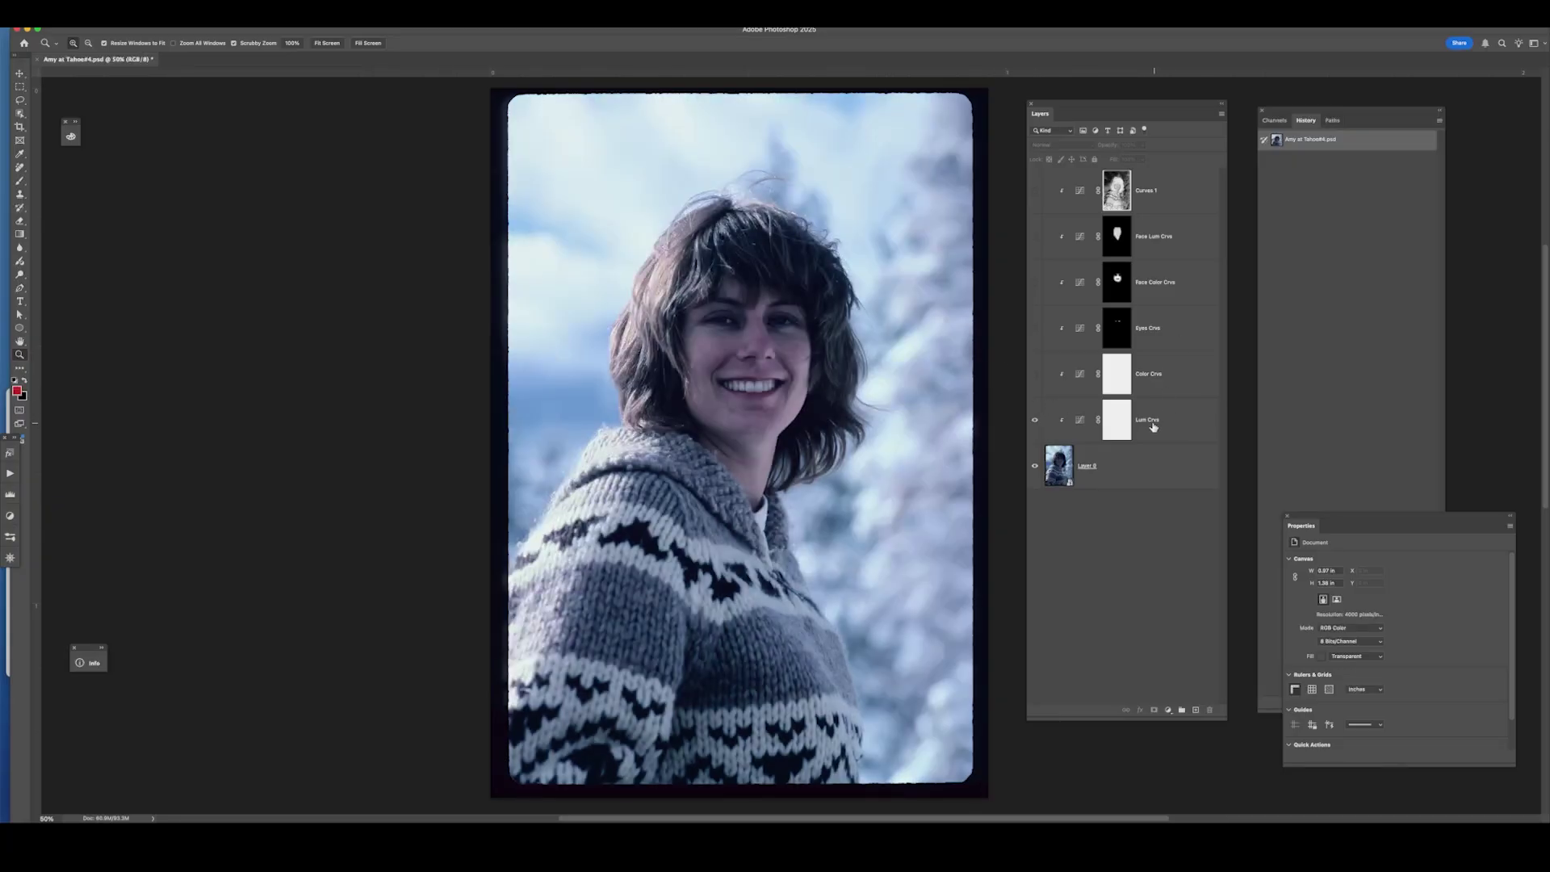
click(1036, 374)
click(1035, 329)
click(1035, 283)
click(1035, 236)
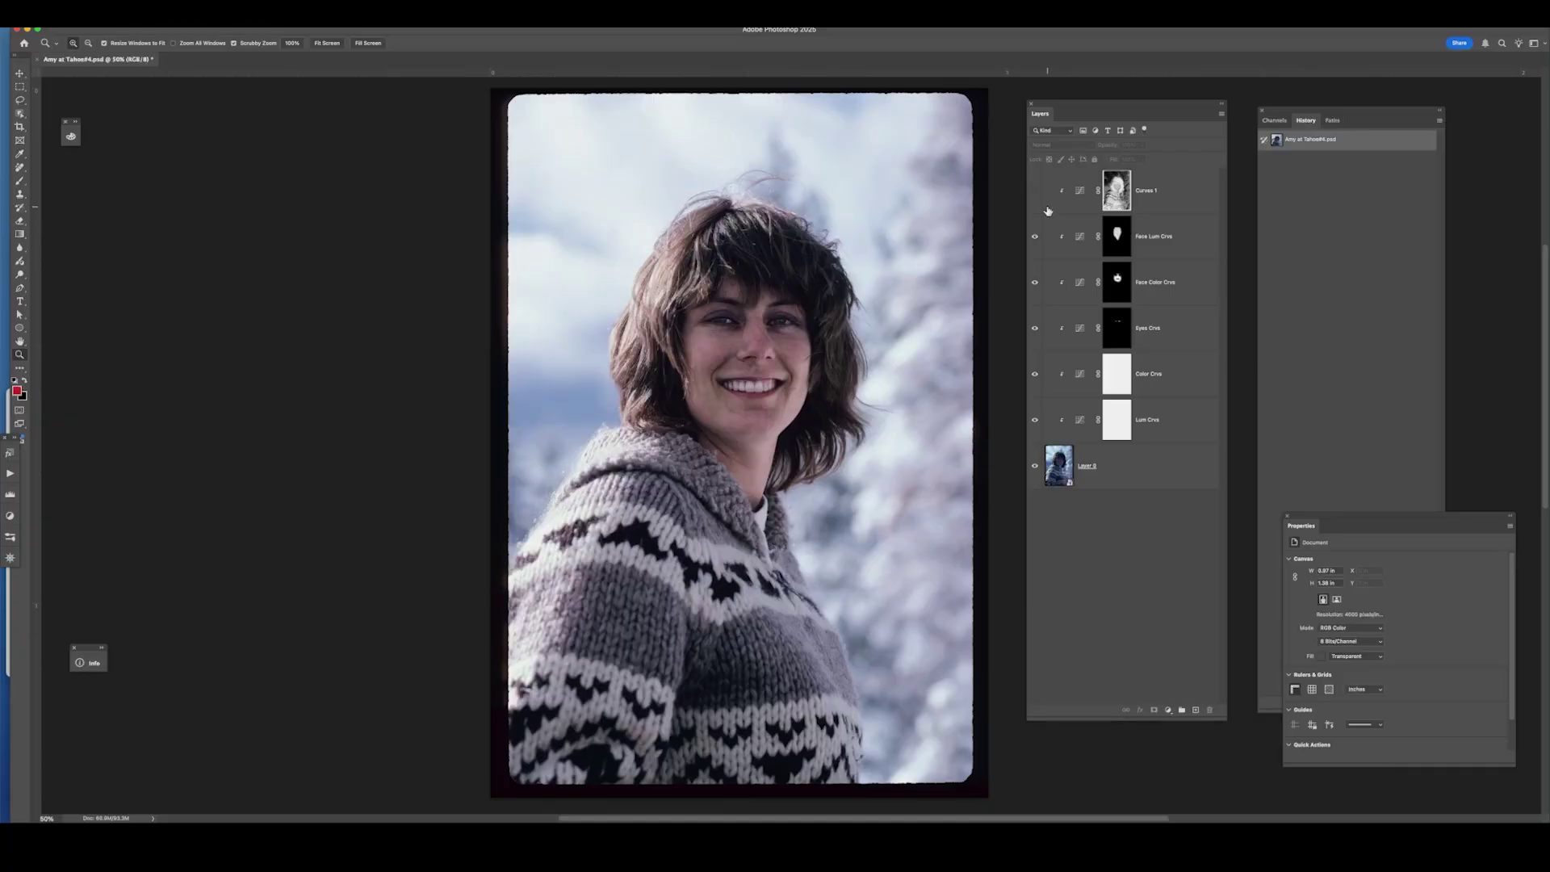
click(1035, 191)
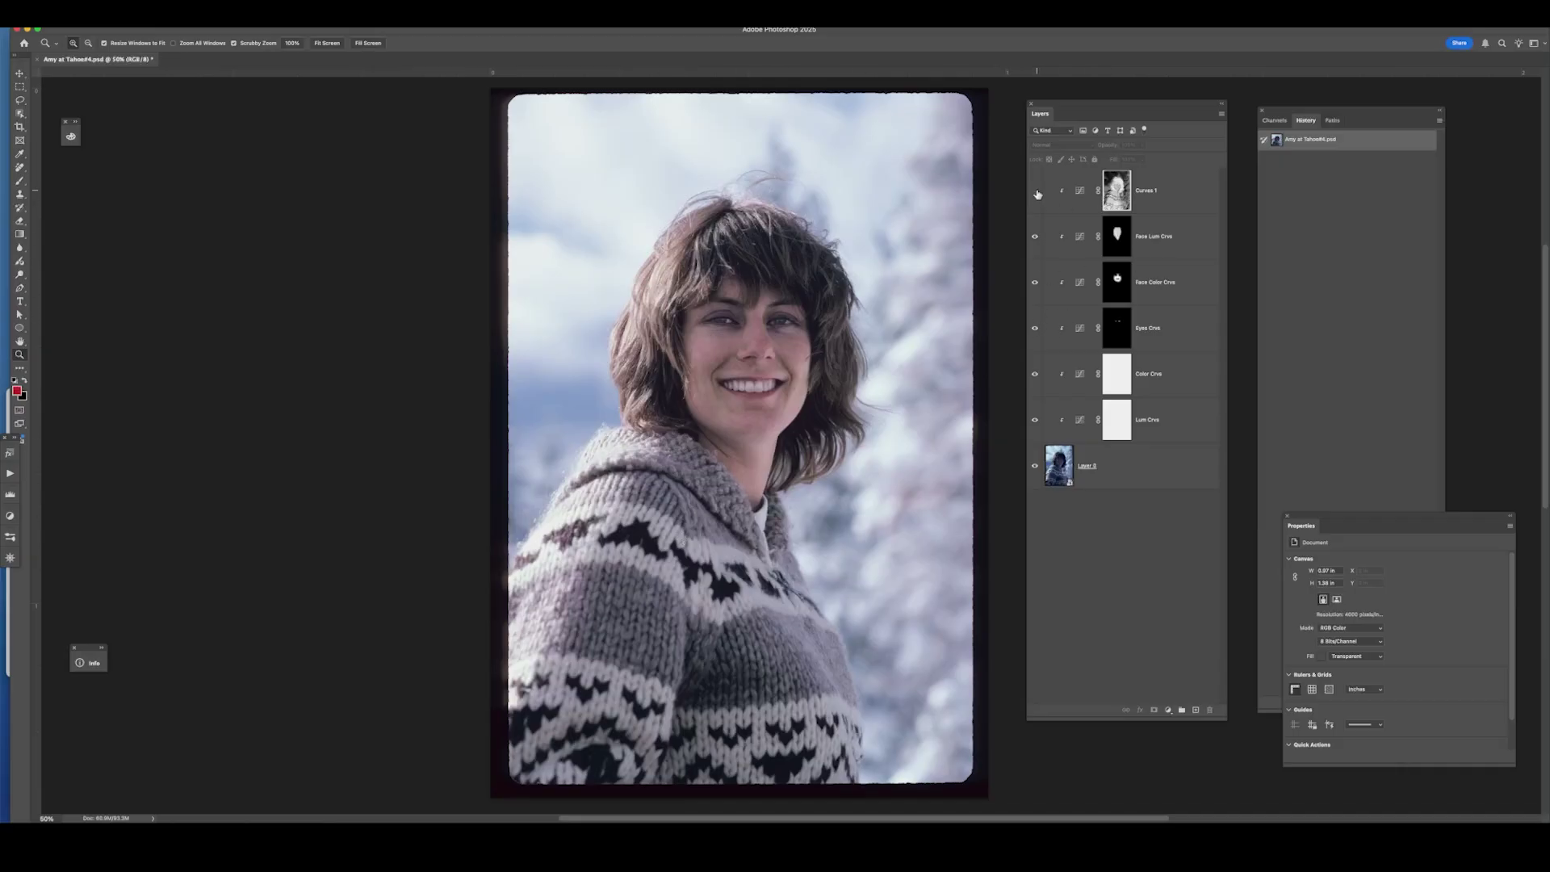
drag(1037, 195, 1034, 423)
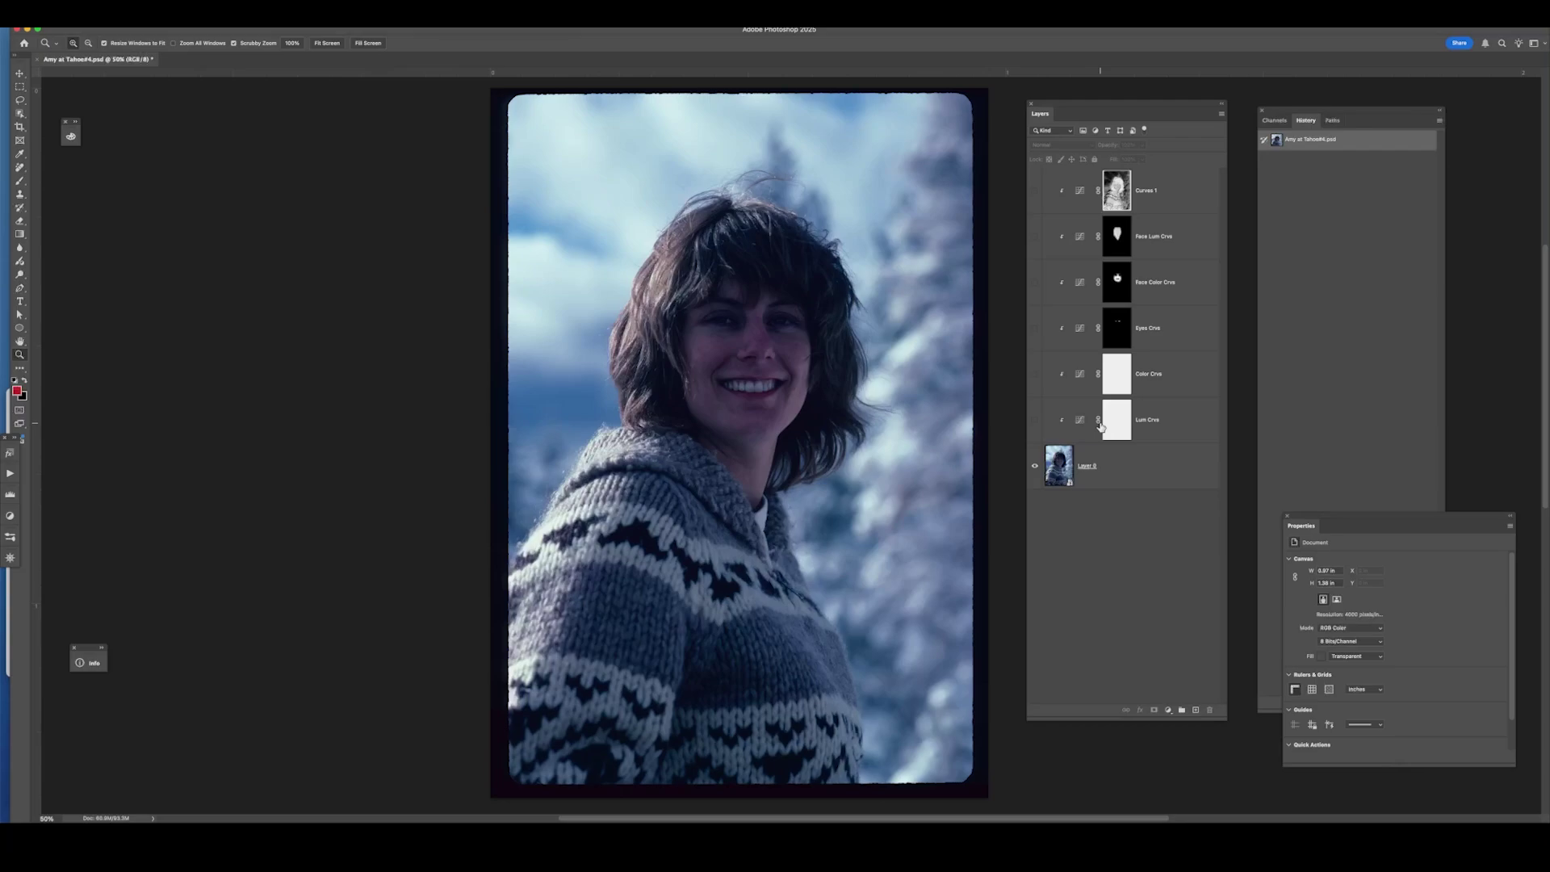
Step: Open Layer 0, the original slide scan, in the Camera Raw Filter
click(1105, 479)
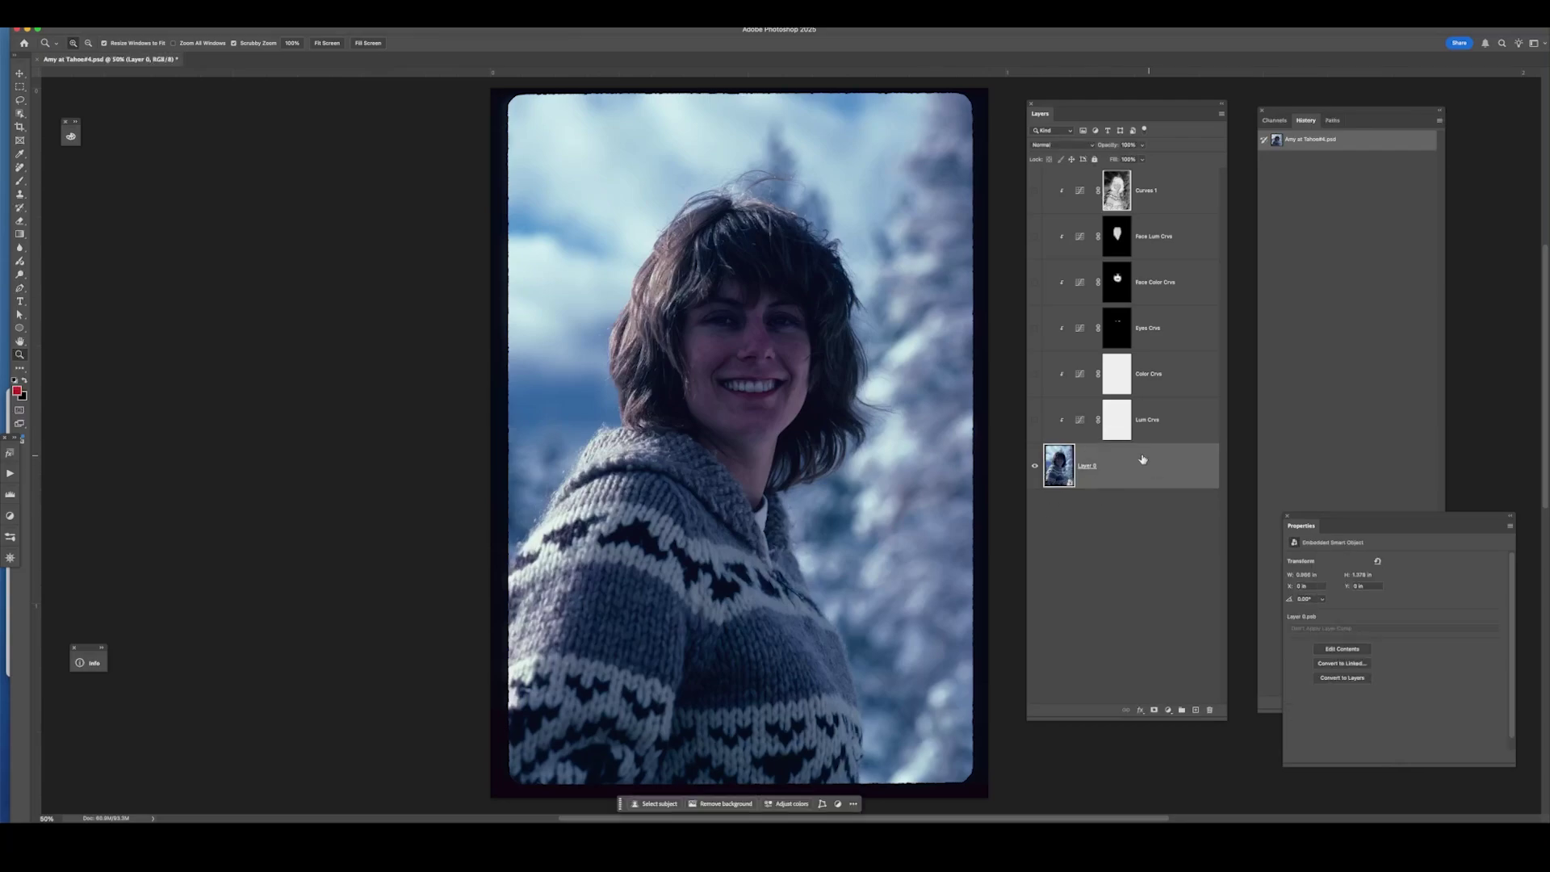
click(272, 28)
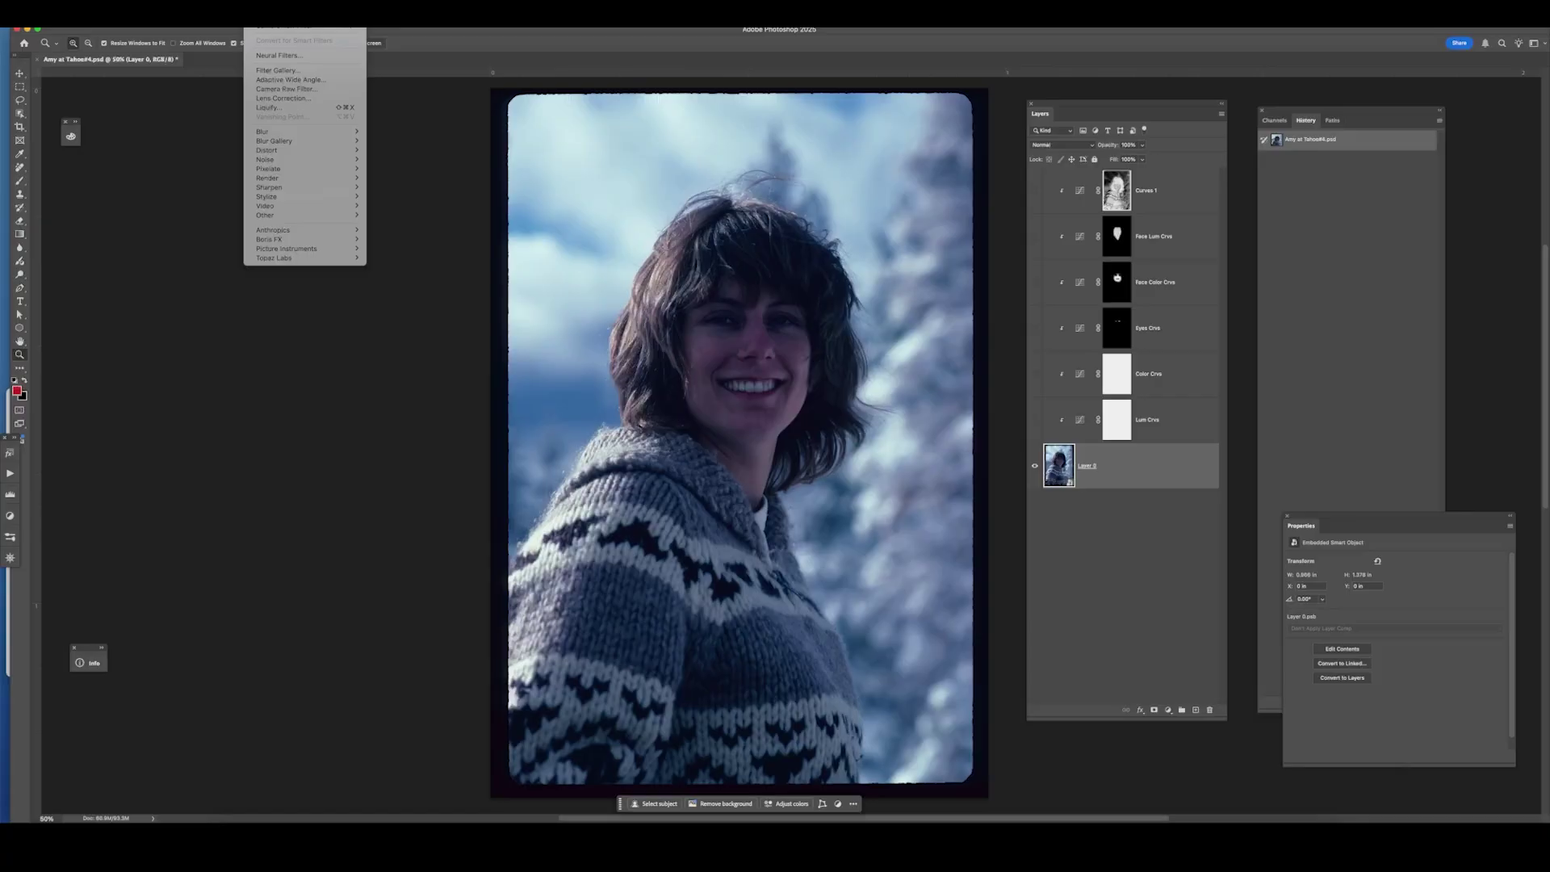
click(287, 89)
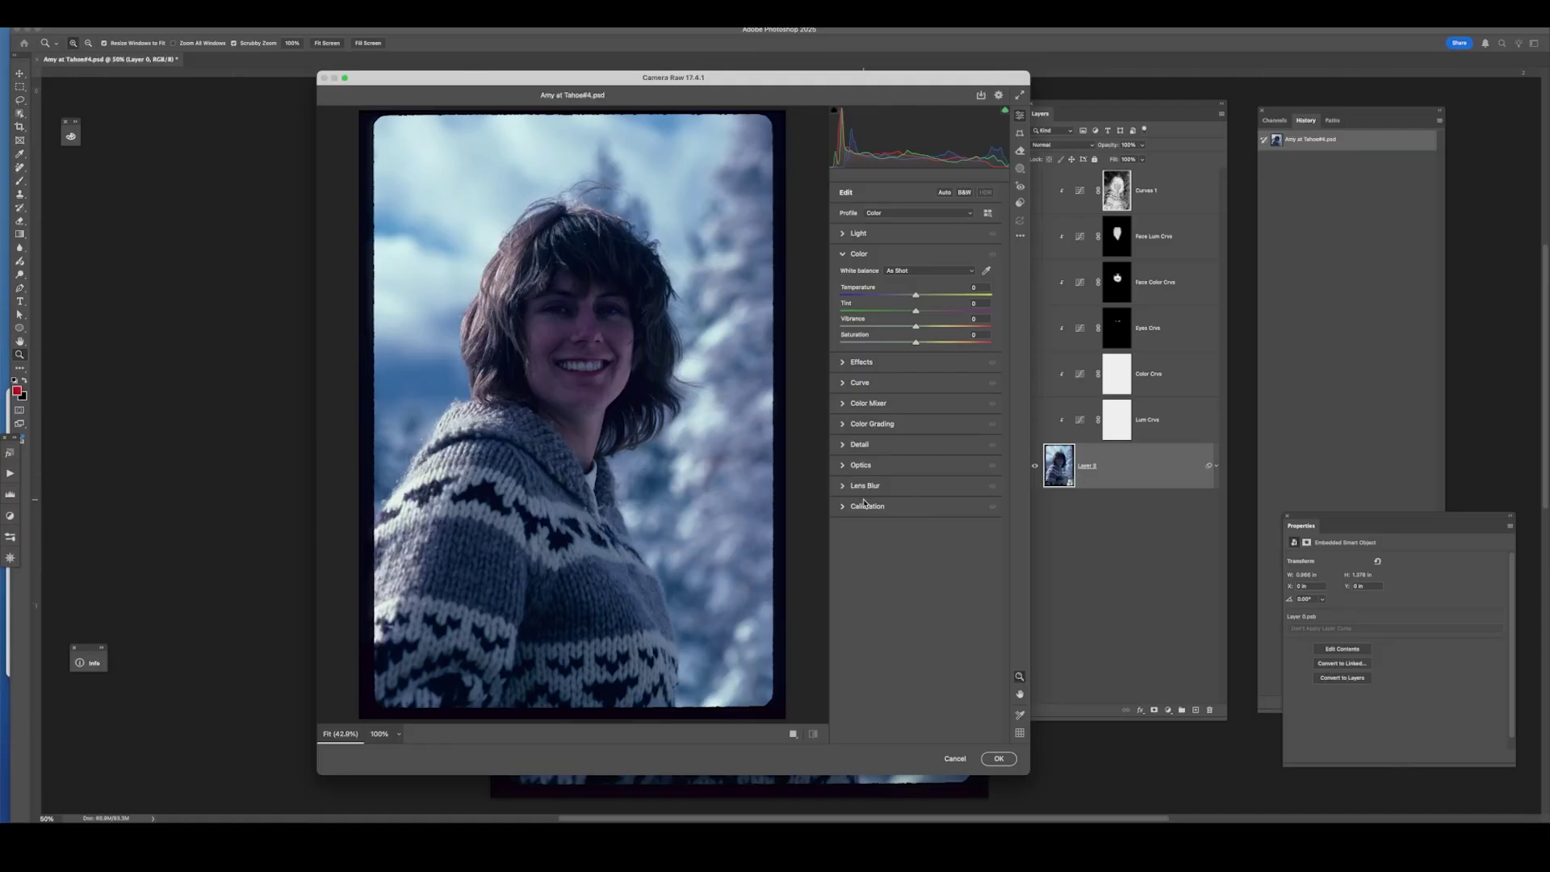
Step: Set the photo's exposure to +0.45, shadows to +53 and blacks to -34, and lower the highlights
click(846, 237)
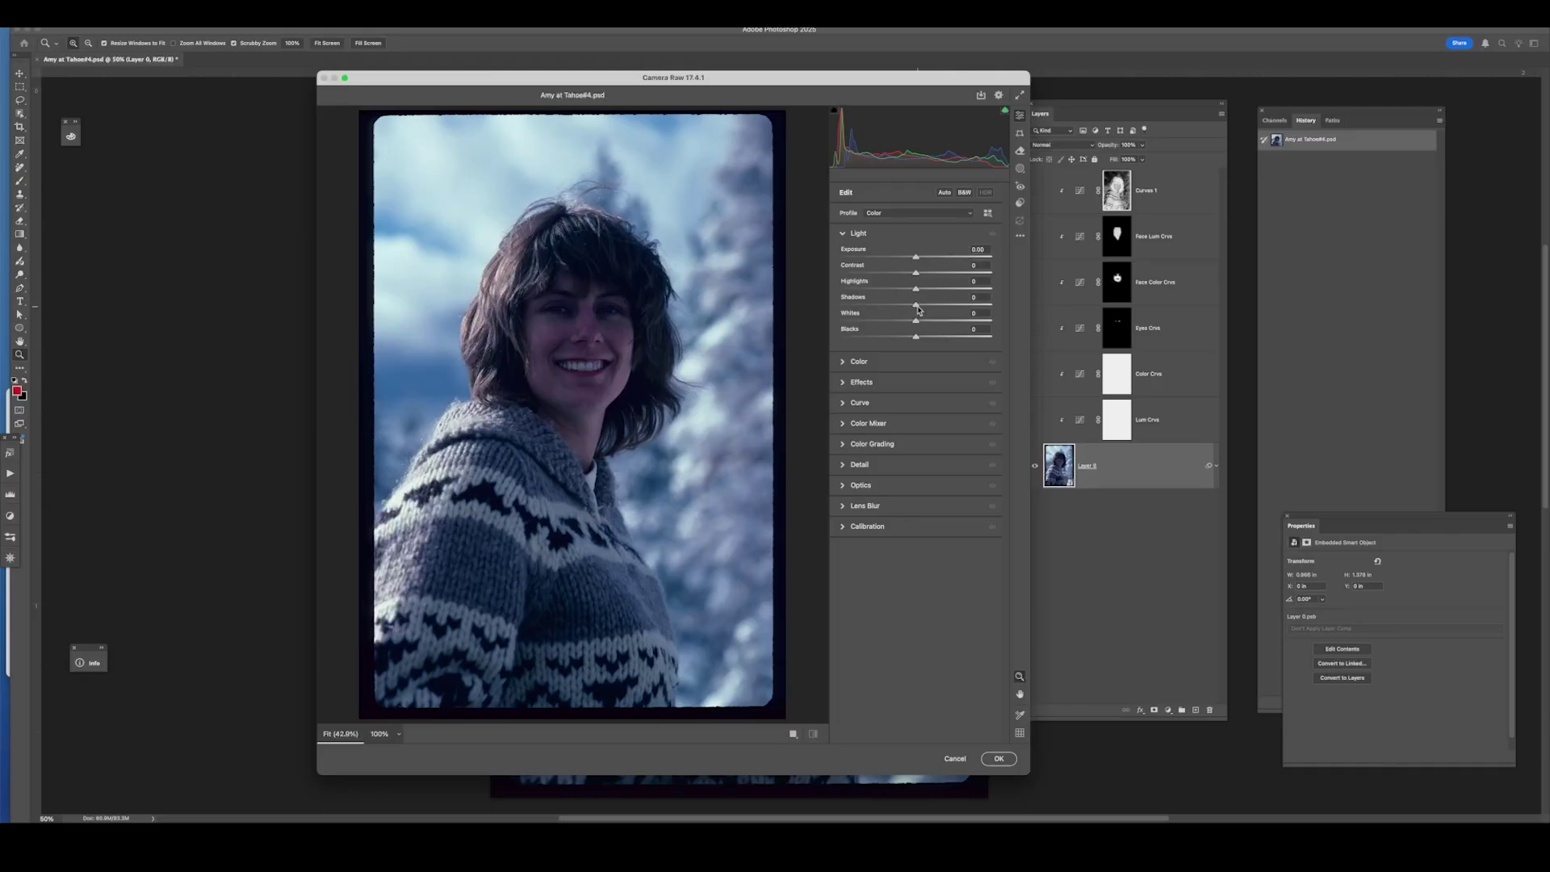
drag(916, 308, 958, 307)
drag(915, 257, 923, 259)
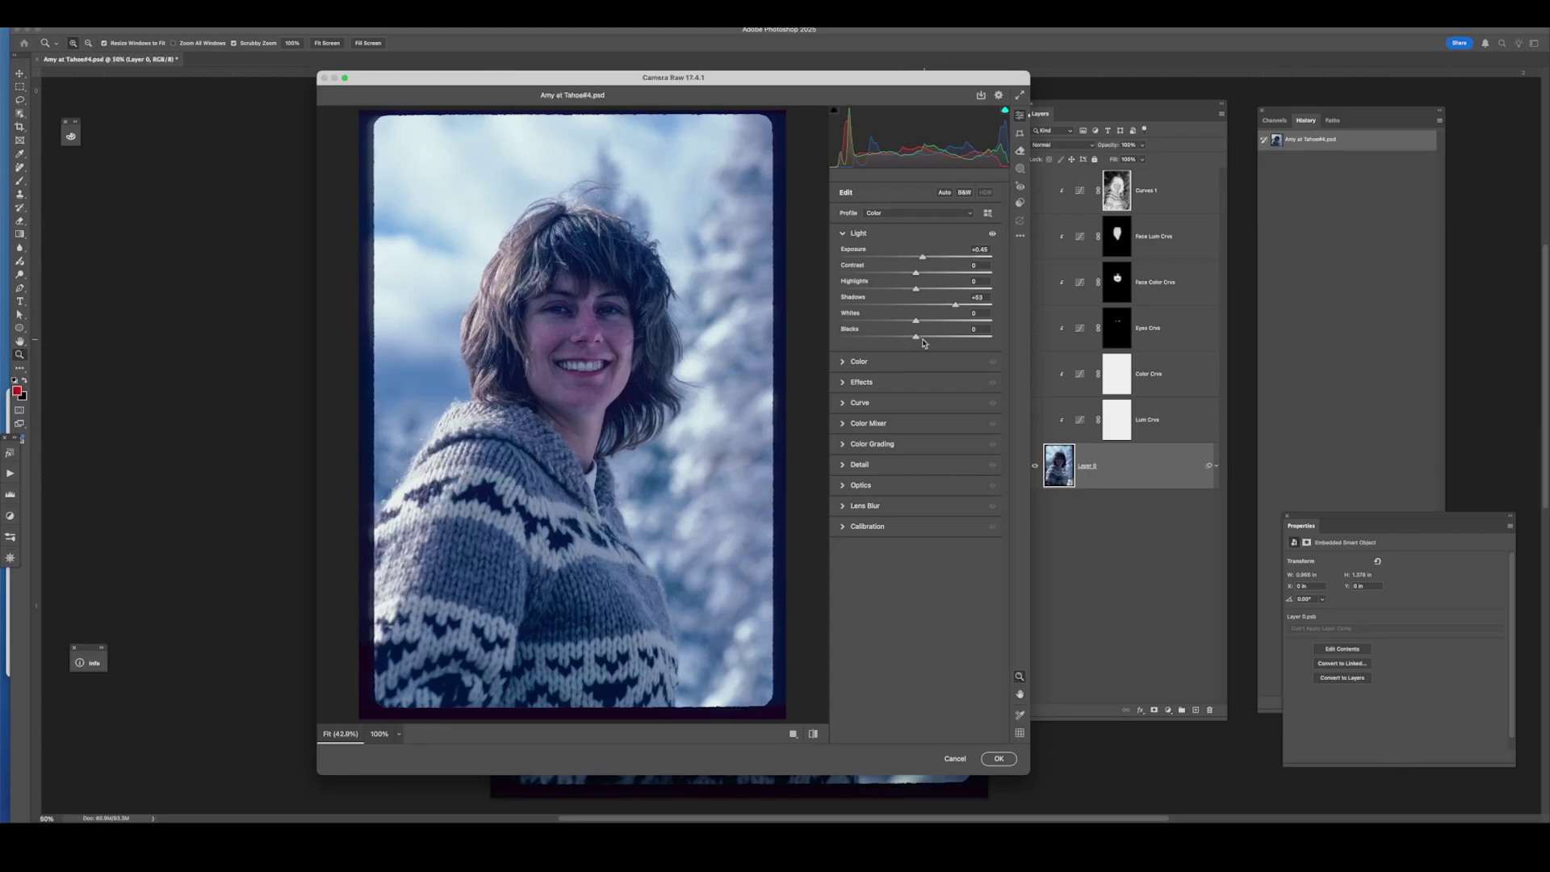
drag(916, 338, 891, 345)
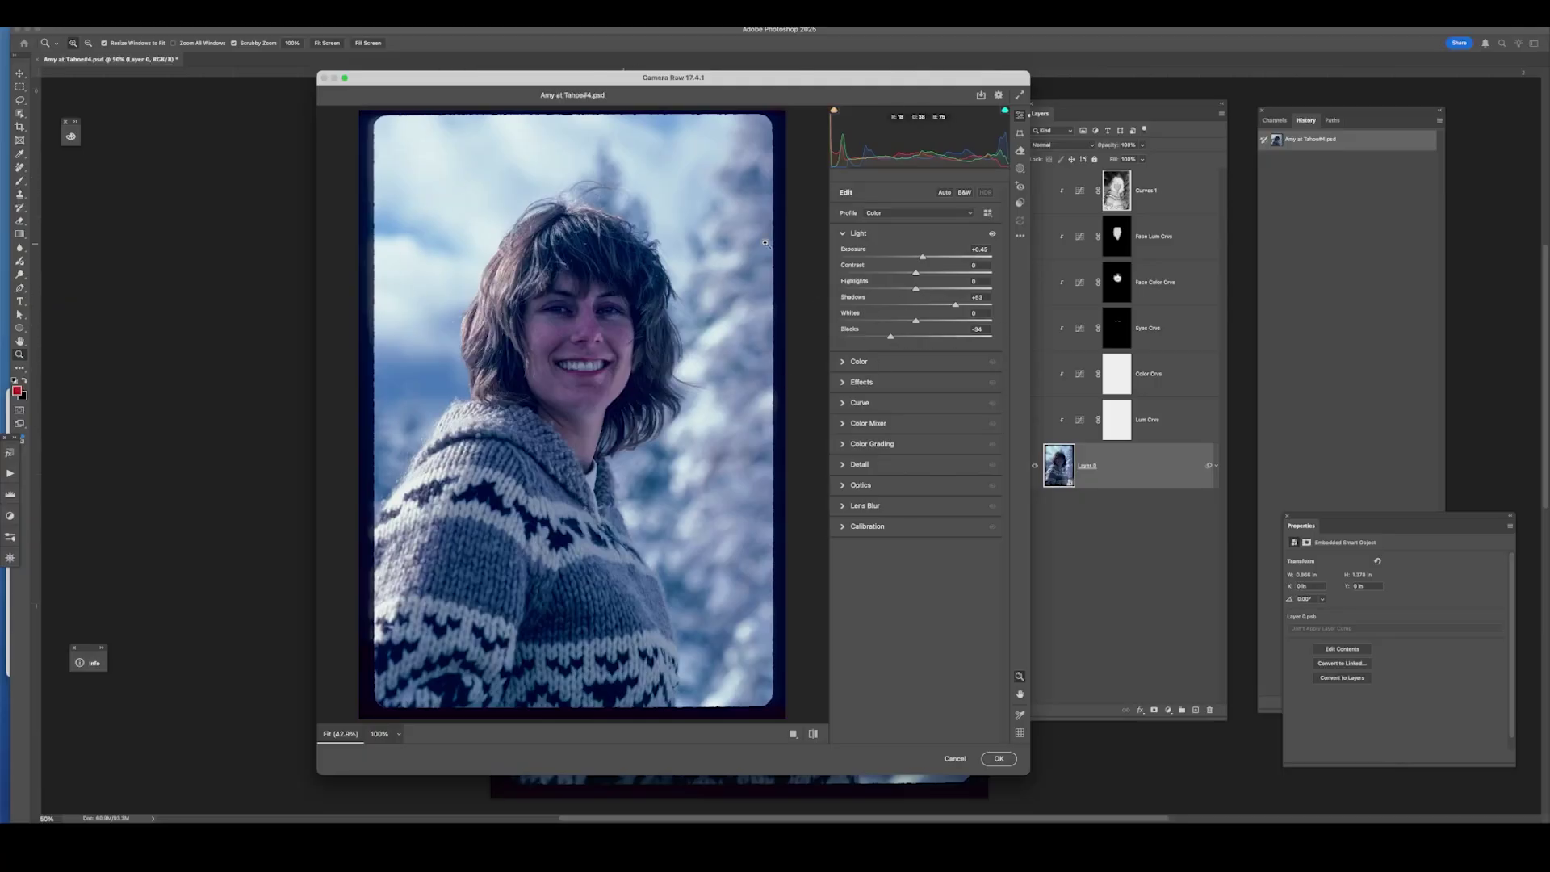
drag(917, 289, 885, 299)
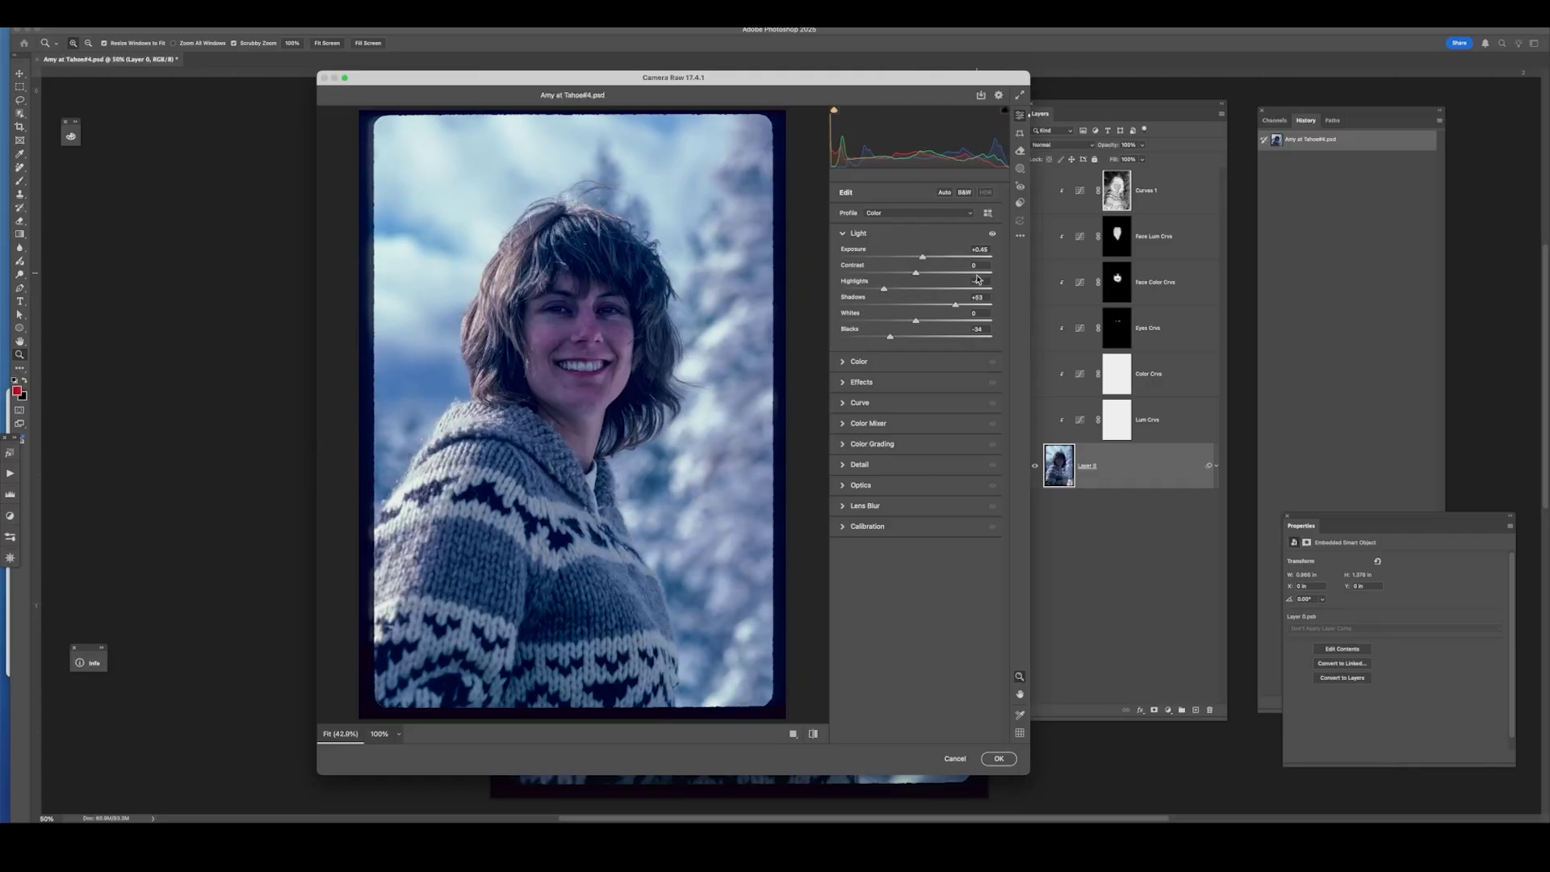
drag(925, 259, 880, 295)
Step: Neutralize the blue color cast by sampling the white balance from a gray area of the sweater
click(850, 363)
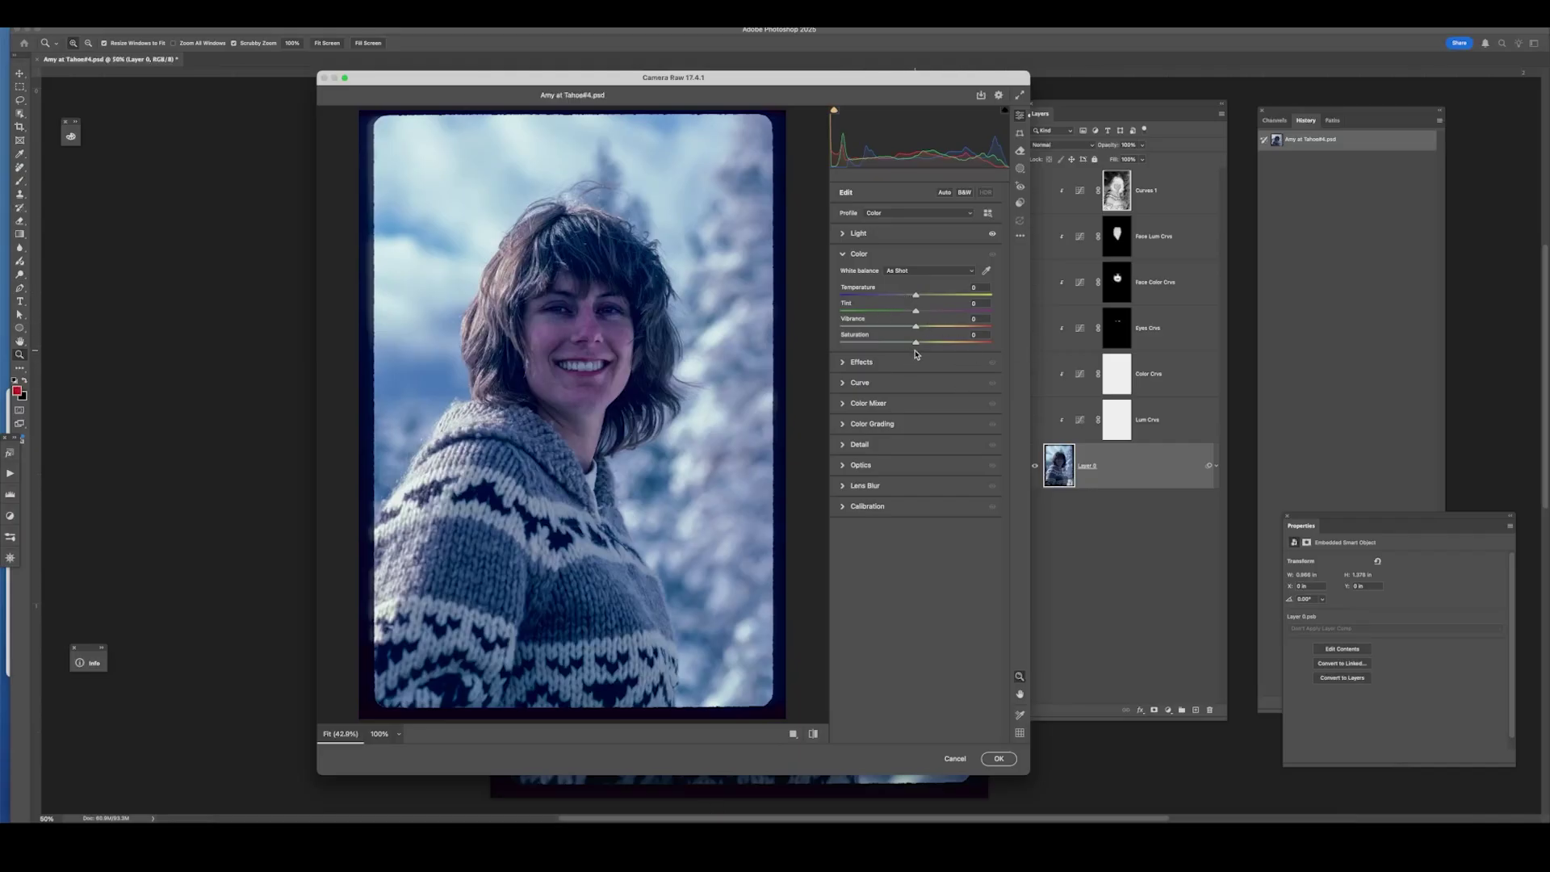
click(986, 272)
click(570, 490)
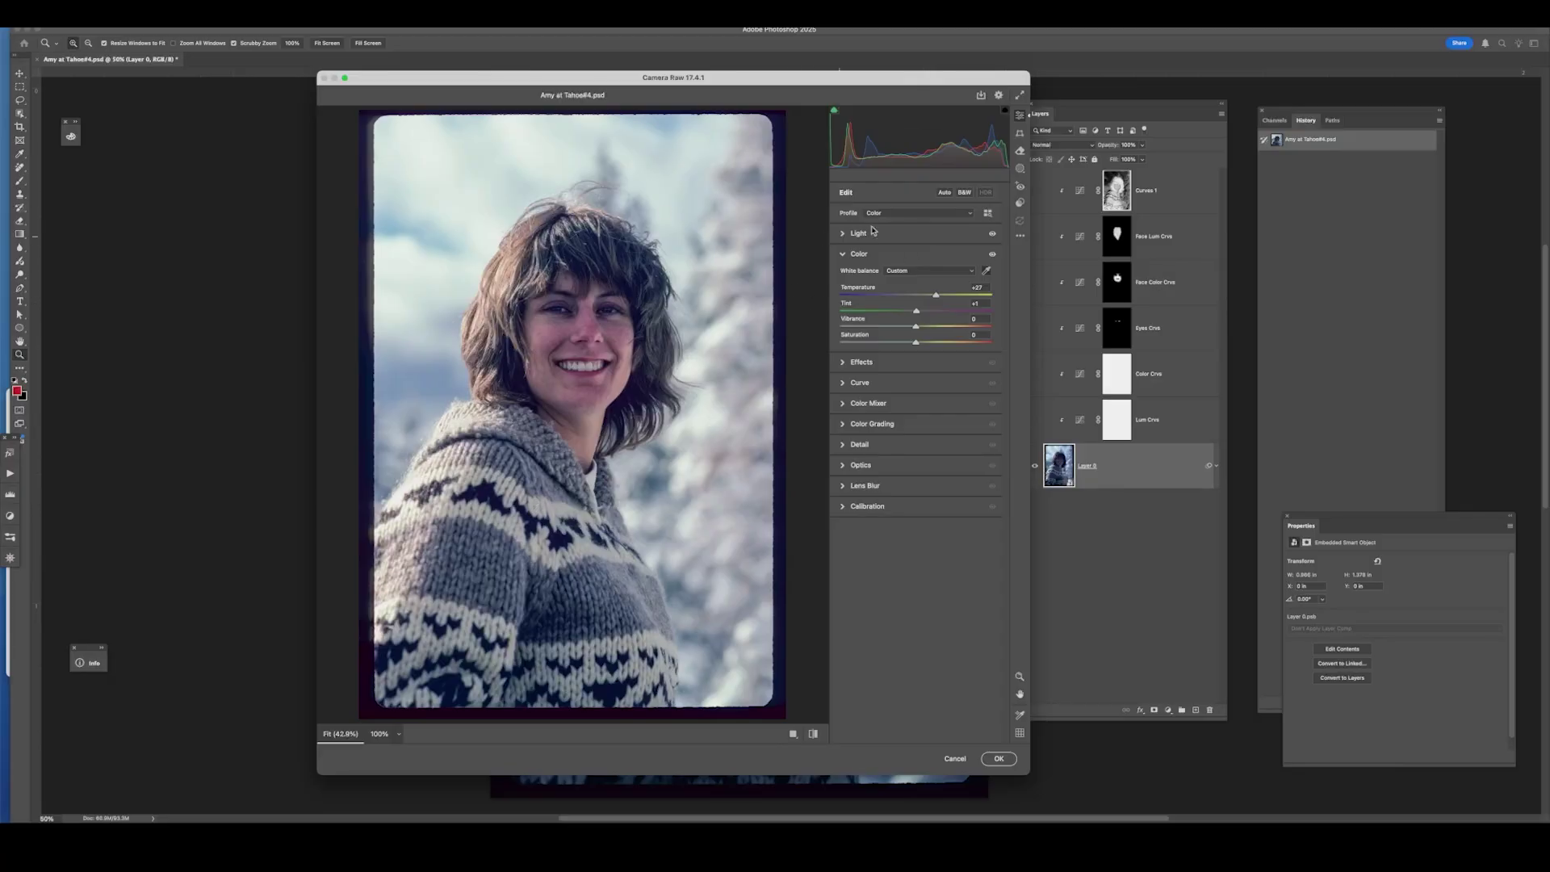
Step: Create a people mask for Person 1 that covers only the facial skin
click(1020, 169)
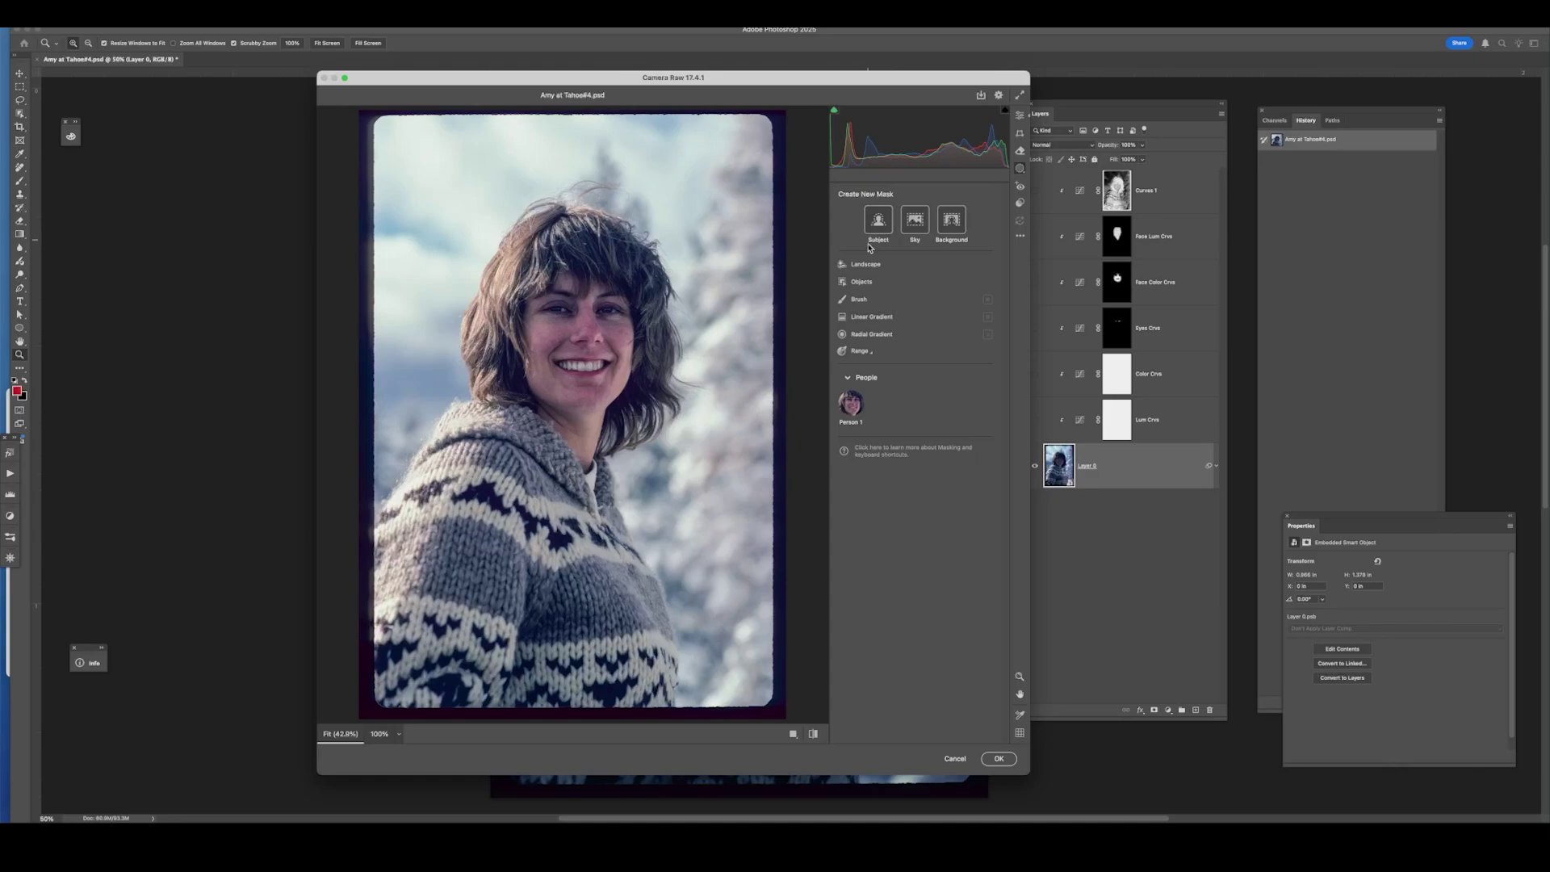
click(858, 408)
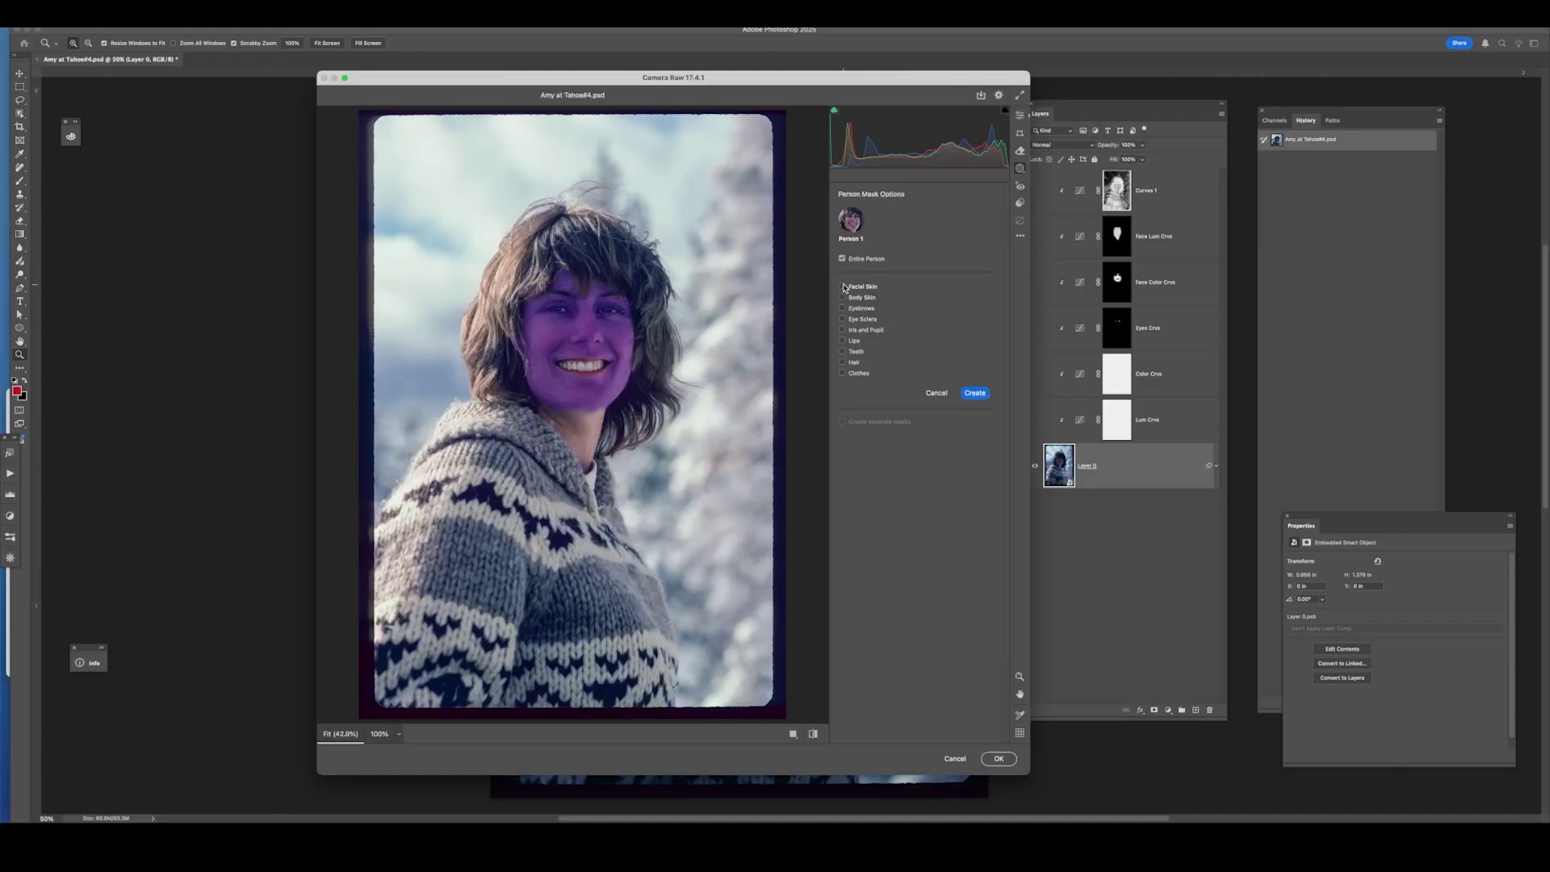
click(854, 287)
click(974, 394)
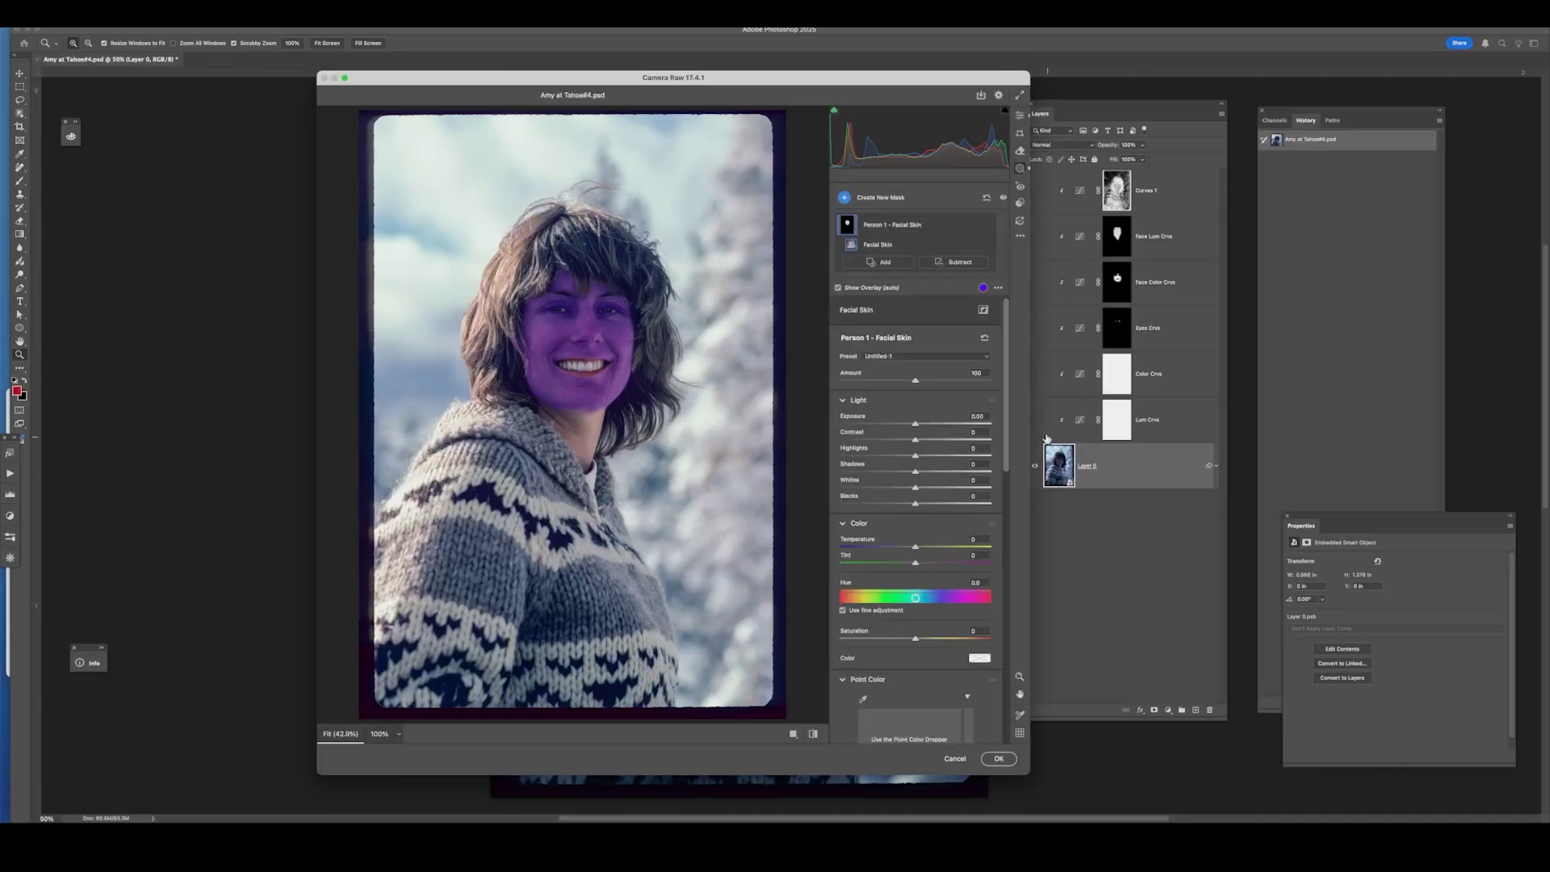
Step: Toggle the mask overlay off and on, and change its overlay color to pure blue
click(838, 288)
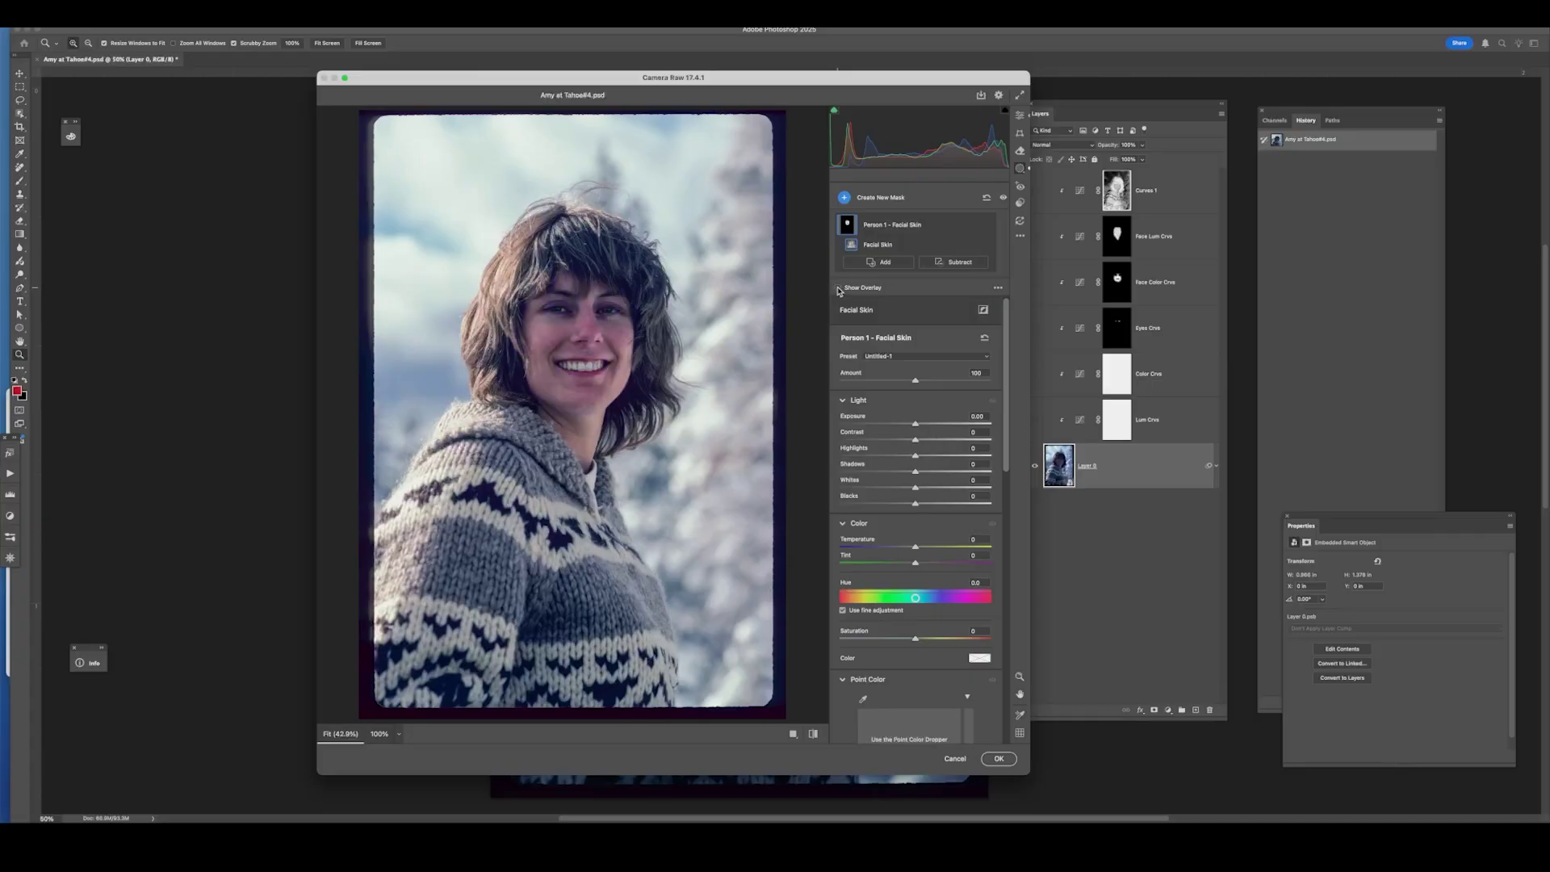
click(838, 288)
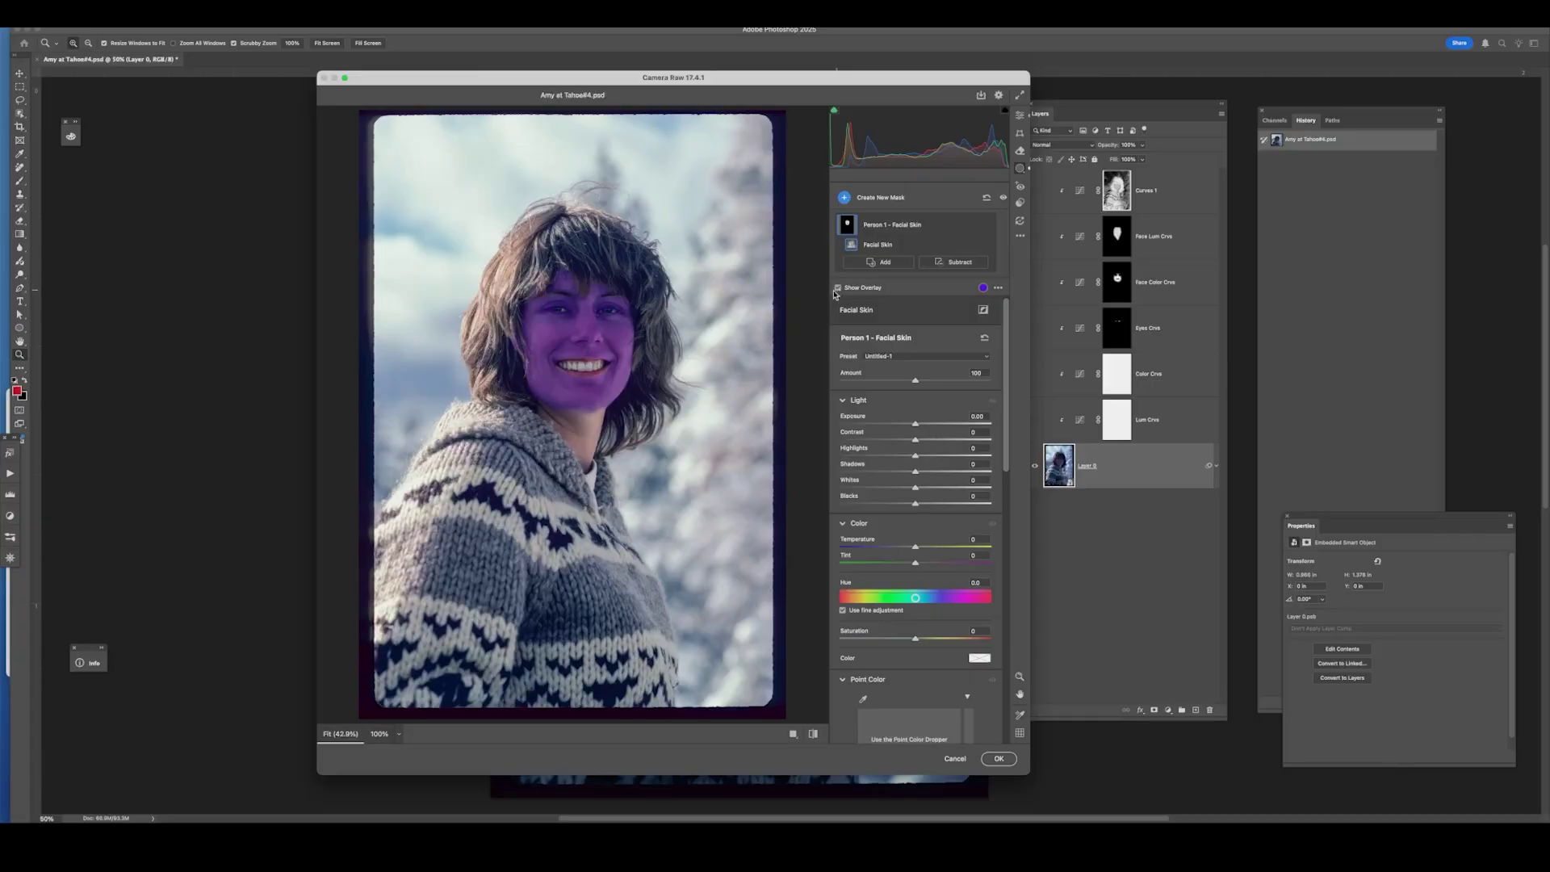
click(984, 288)
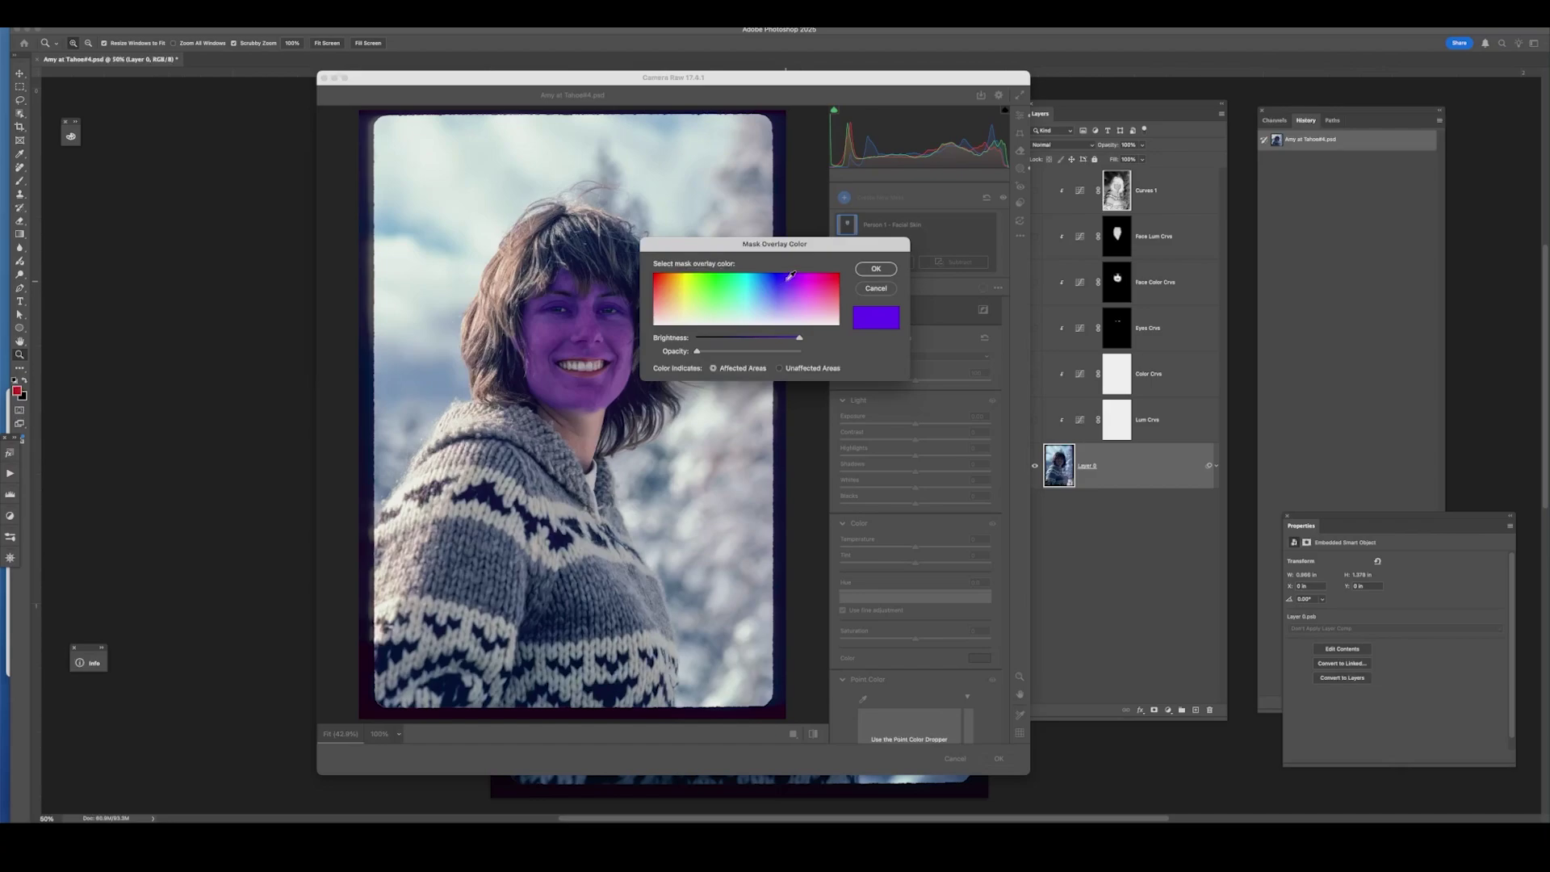
click(779, 276)
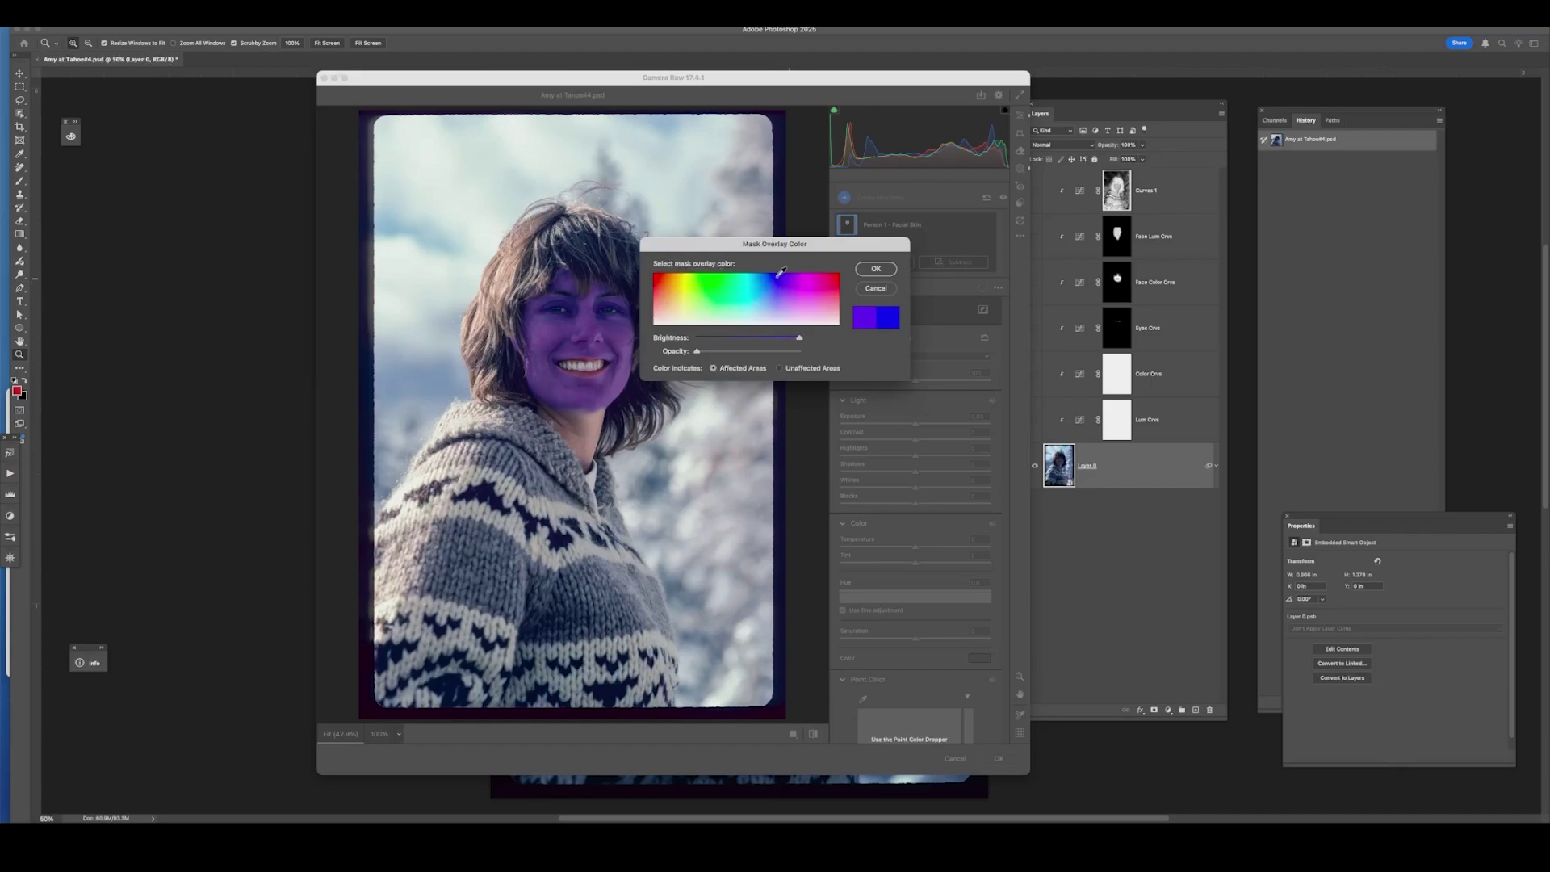
click(878, 269)
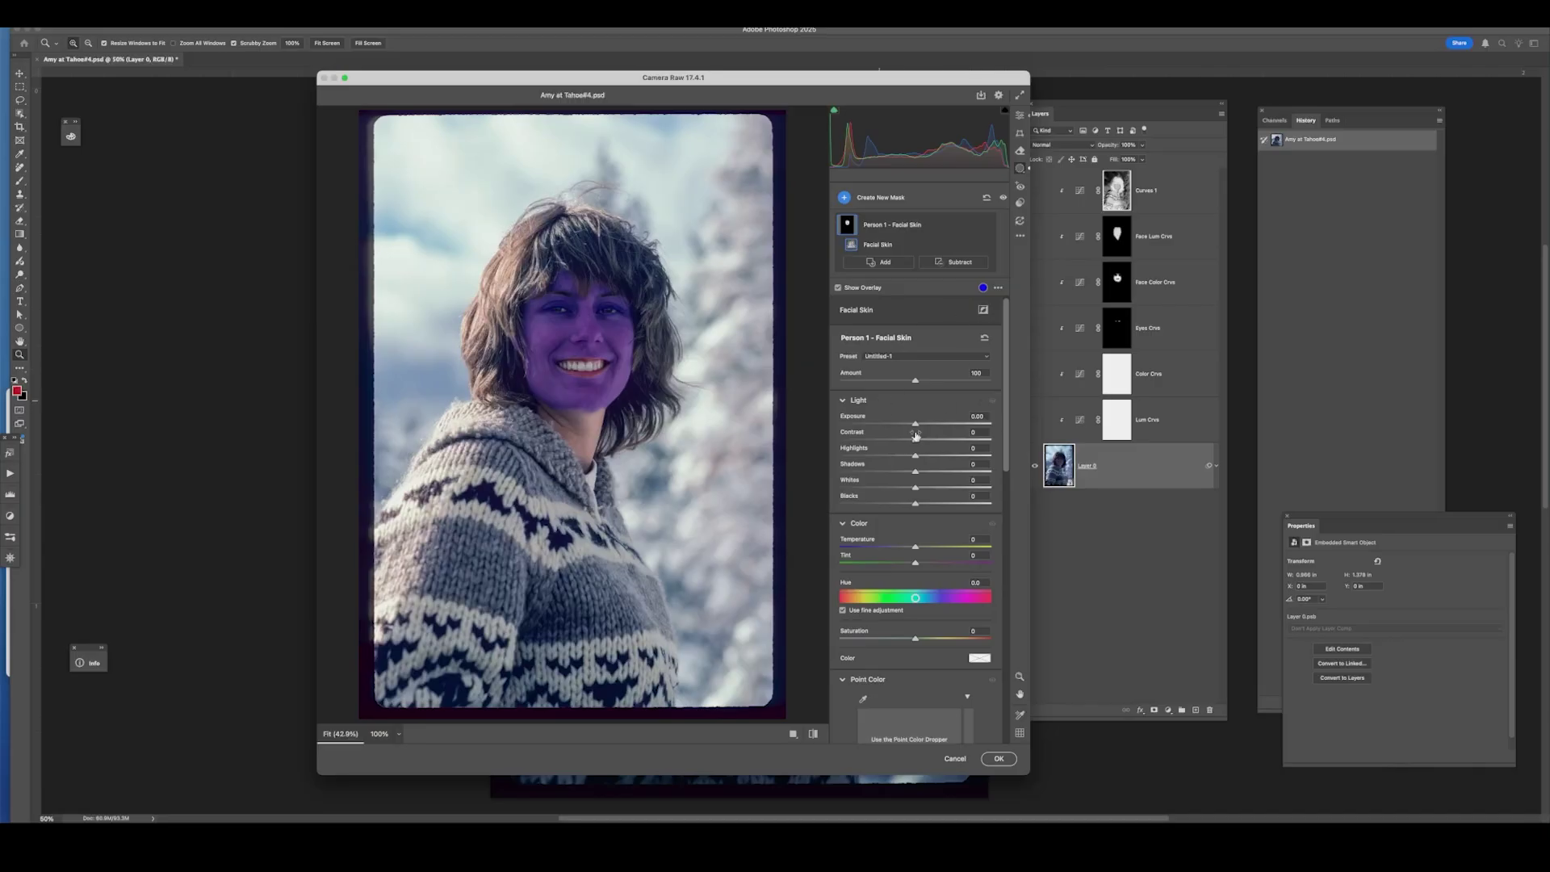
Step: Warm the facial skin mask with temperature about +9, tint about -5, shadows about +8 and saturation about -8
drag(916, 547, 911, 565)
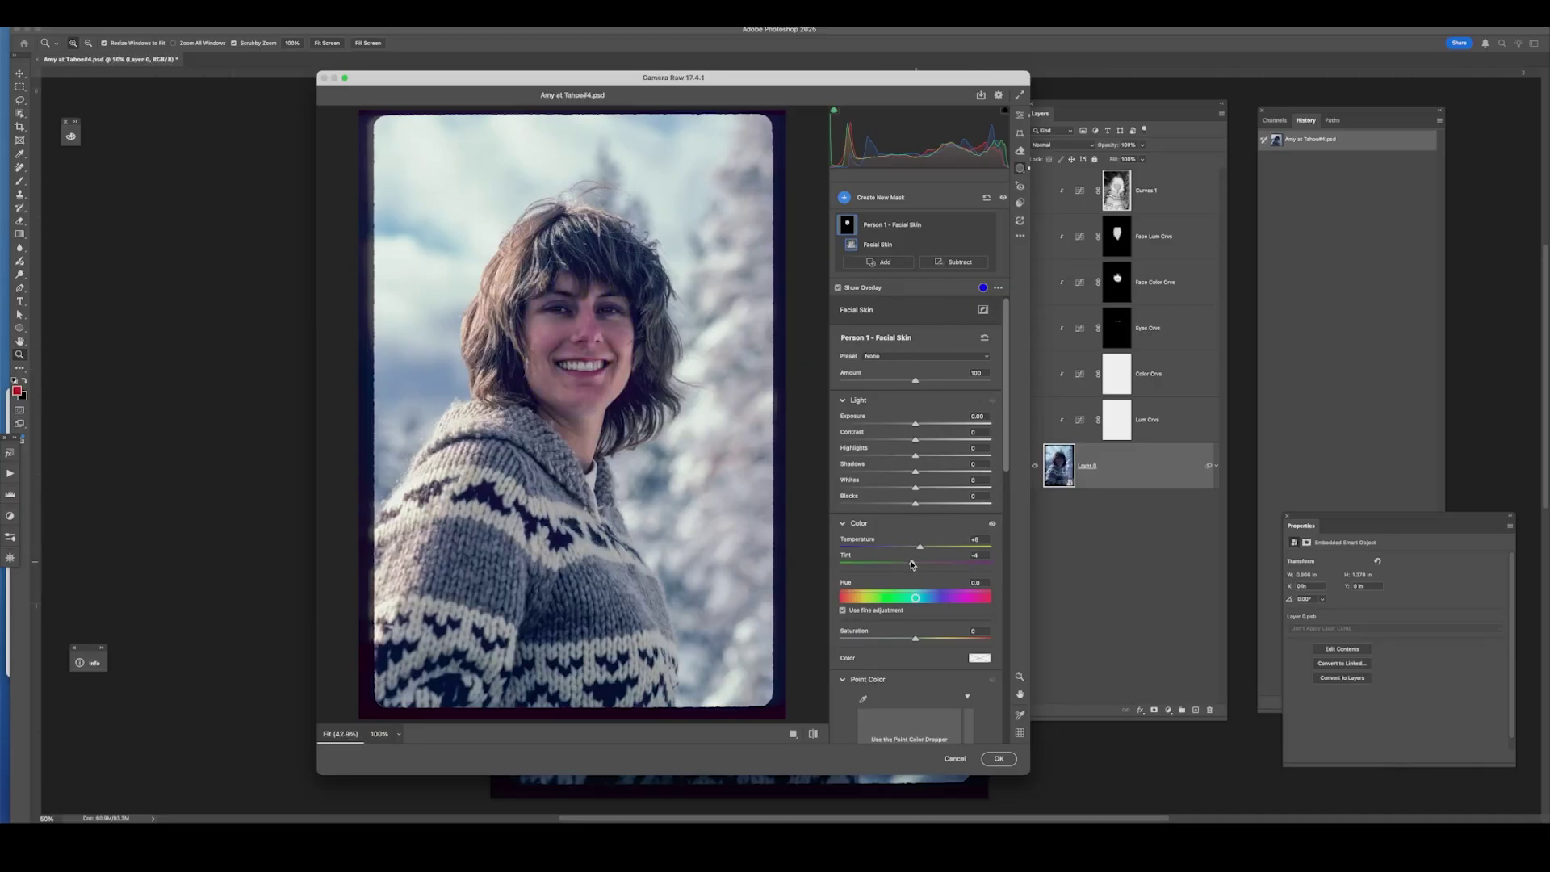
click(851, 283)
drag(921, 547, 928, 551)
drag(916, 471, 920, 473)
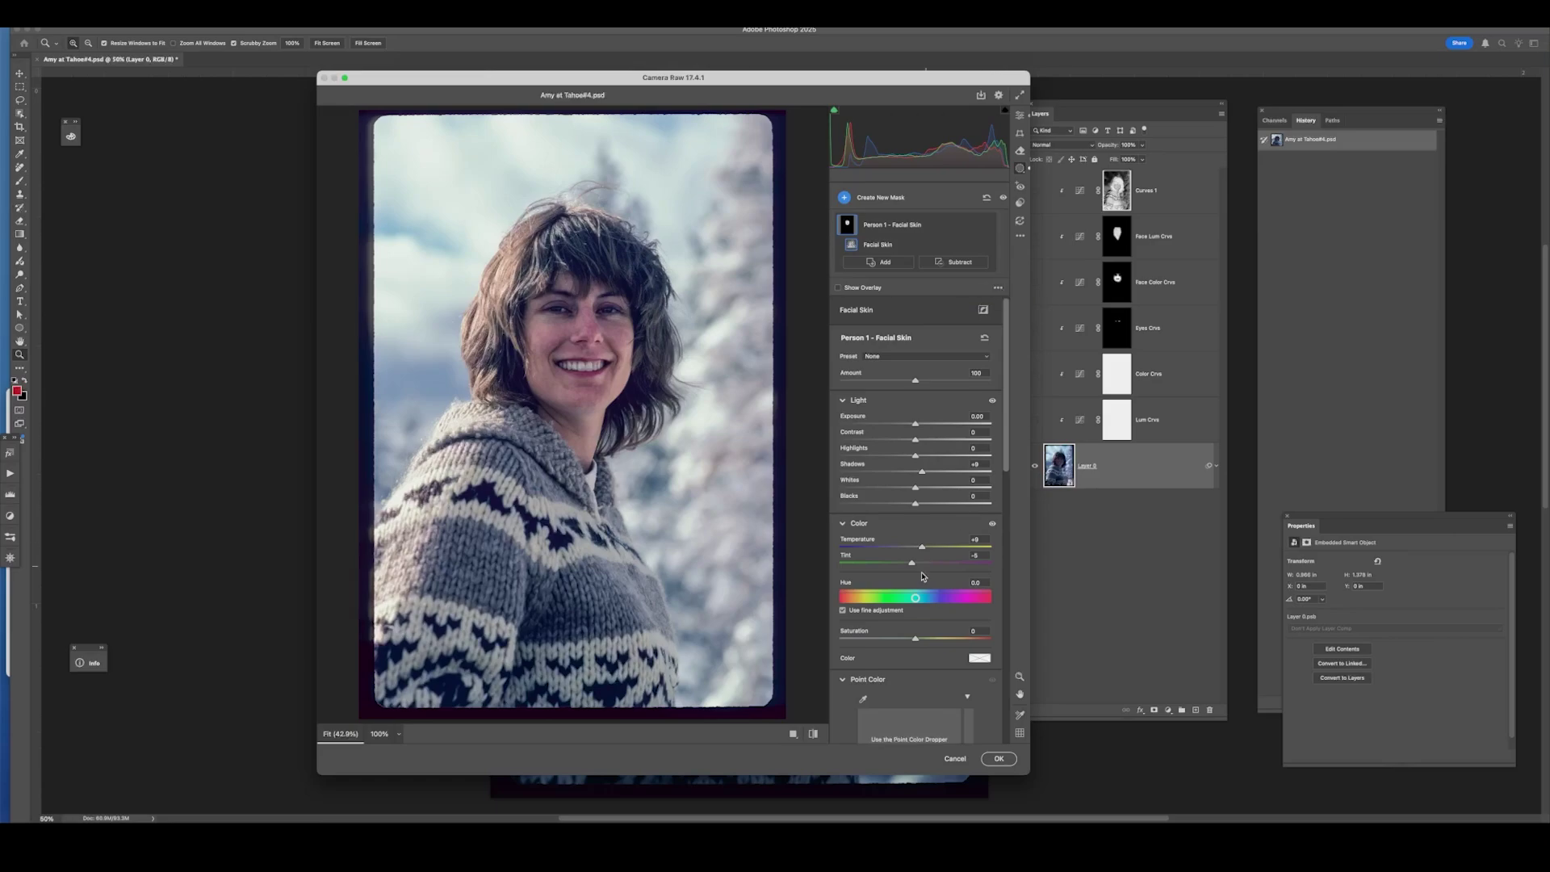
drag(915, 640, 910, 640)
Step: Paint a new brush mask over both eyes and set its exposure to about +0.9 and blacks to -14
click(845, 198)
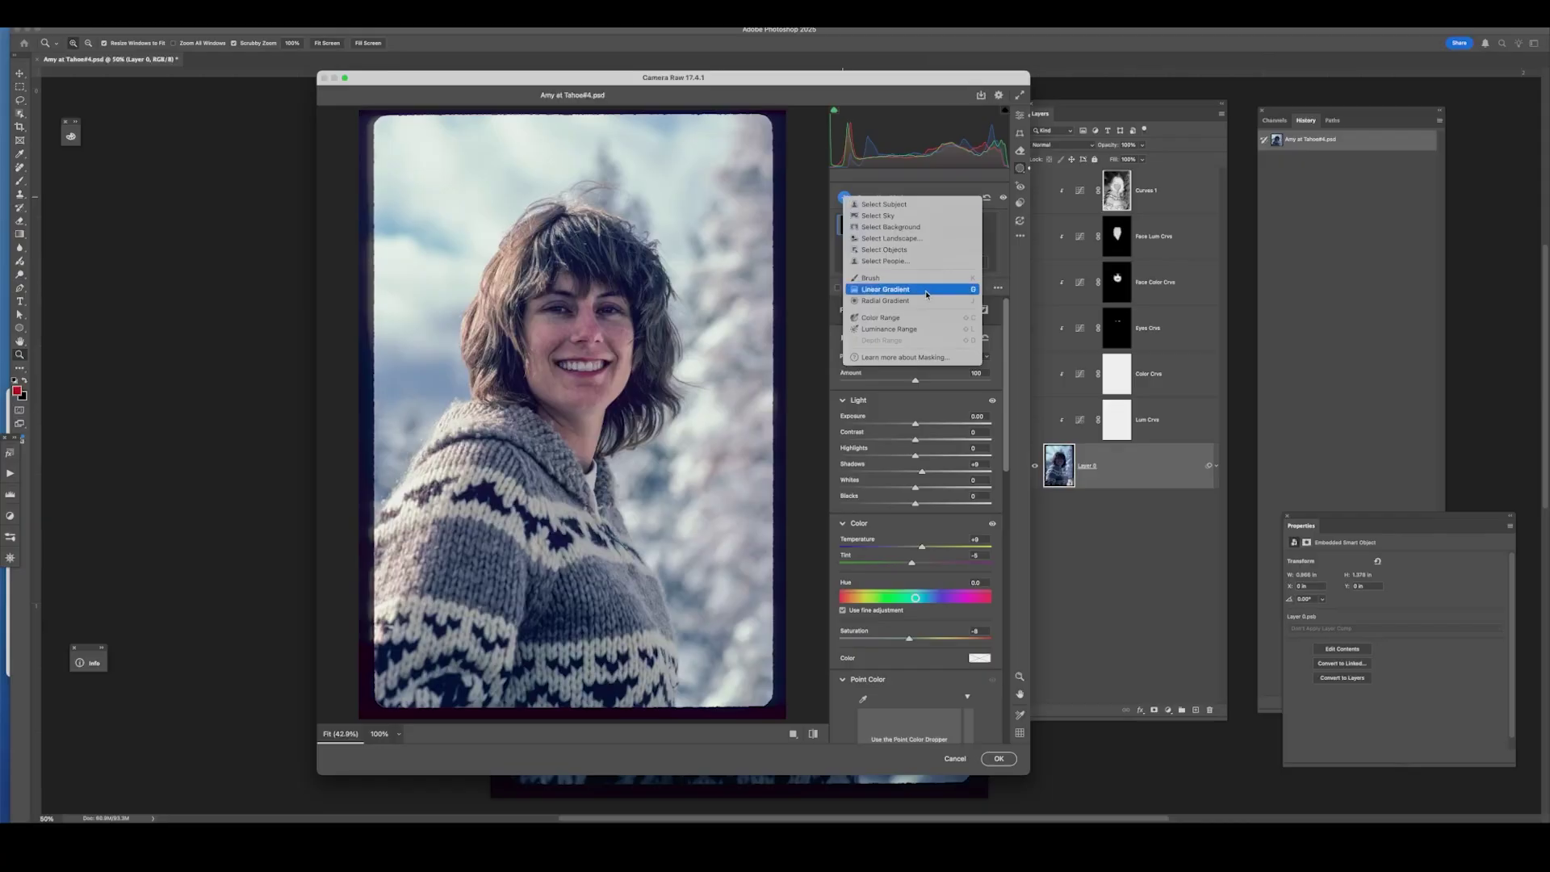
click(884, 280)
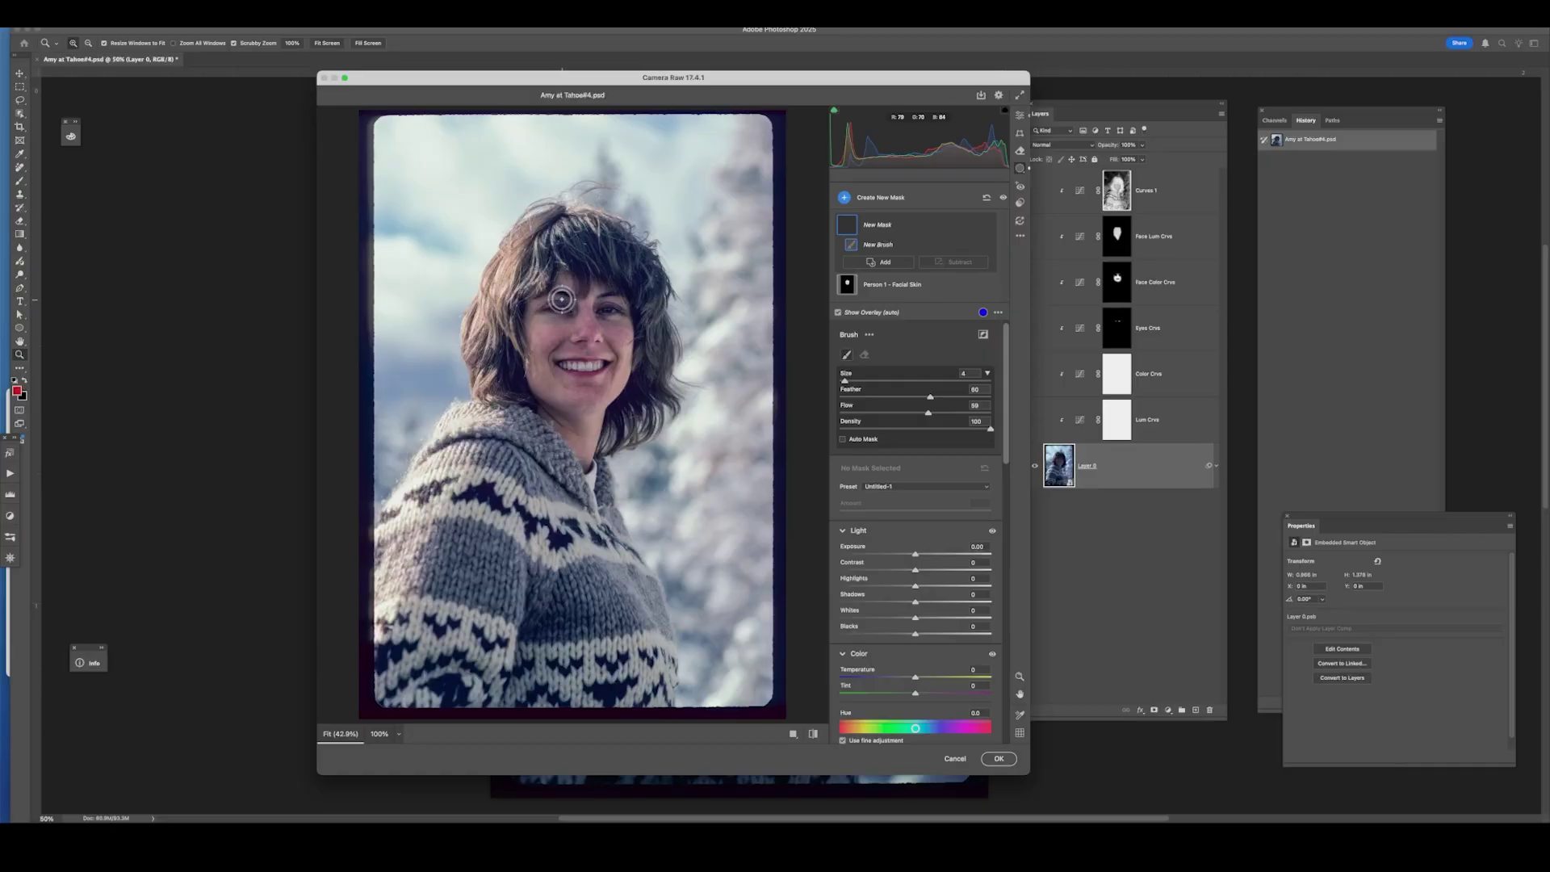
key(bracketleft)
key(bracketleft)
key(bracketright)
key(bracketright)
mouse_move(555, 308)
mouse_down()
mouse_move(634, 308)
mouse_move(602, 306)
mouse_up()
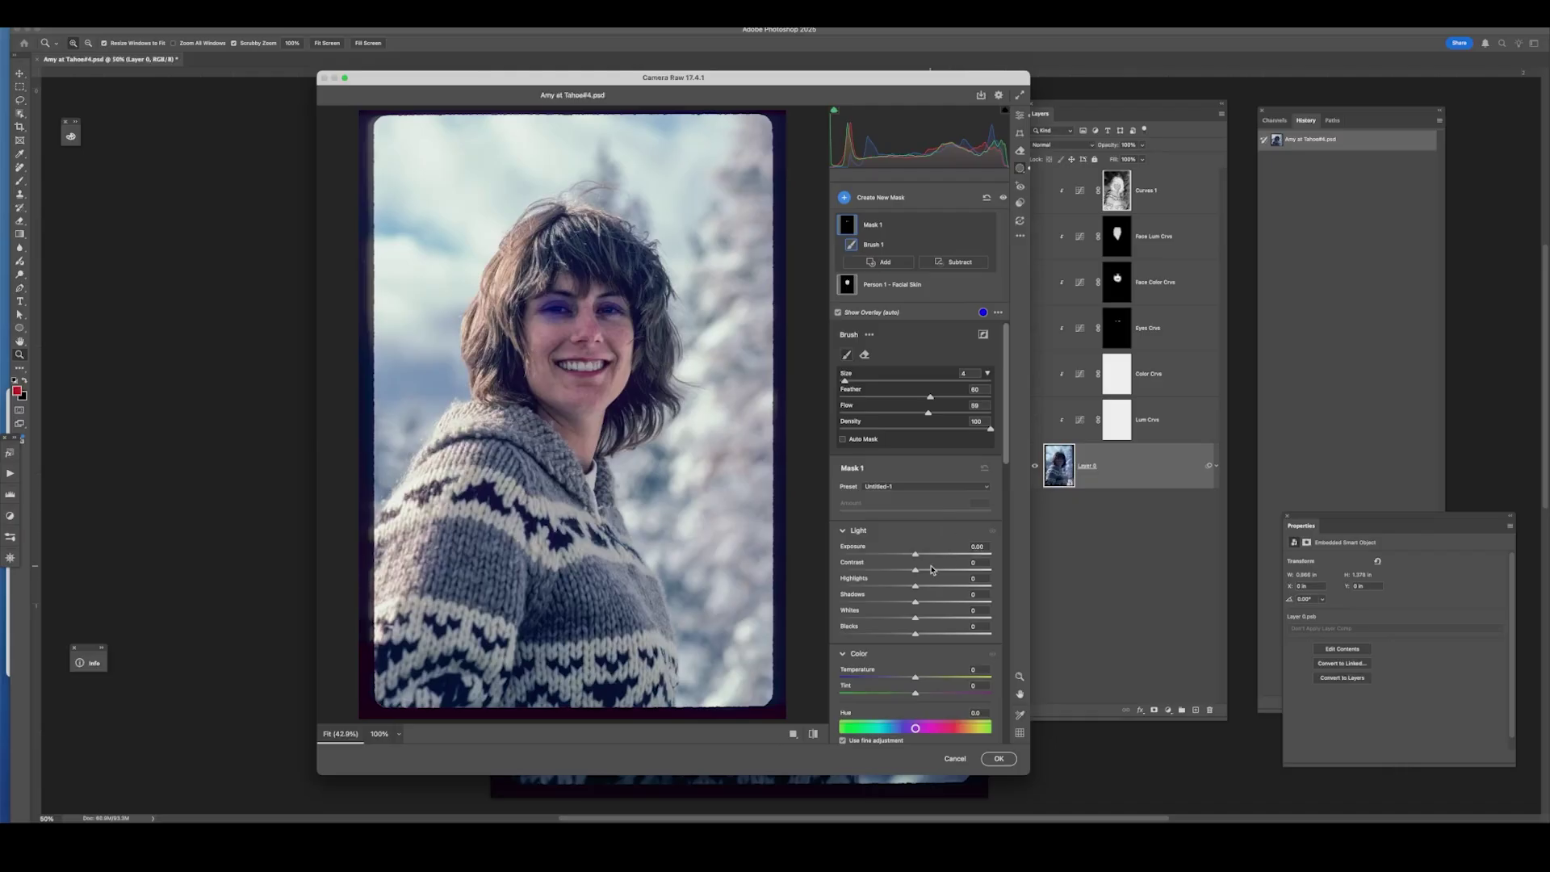
drag(916, 554, 929, 556)
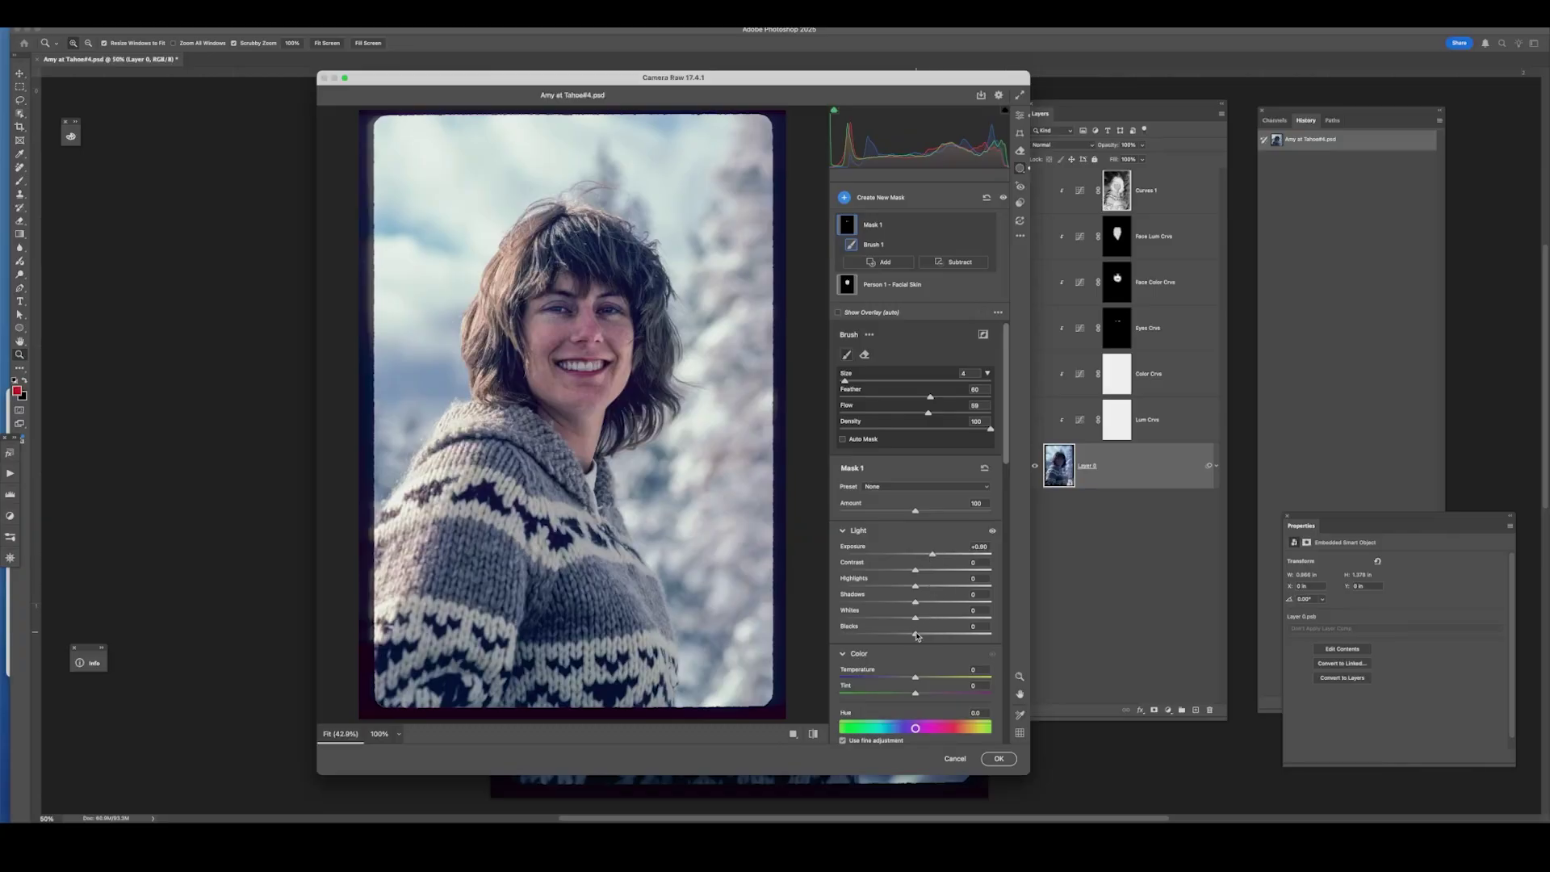
drag(914, 637, 905, 636)
Step: Add a background mask with highlights at -53 and reduced saturation, and apply the Camera Raw filter
click(851, 195)
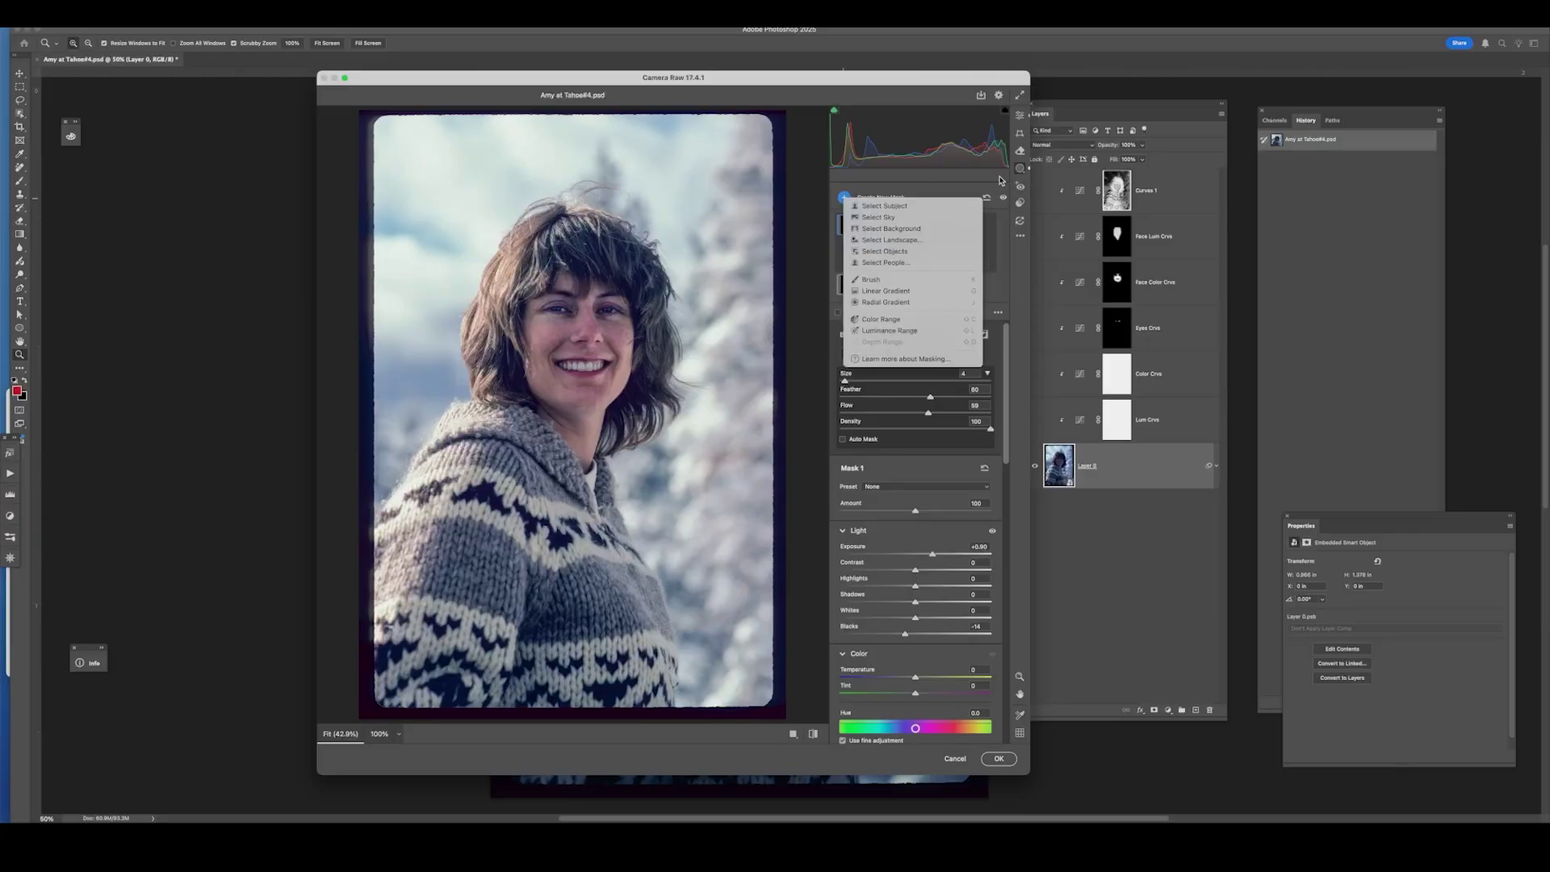
click(915, 231)
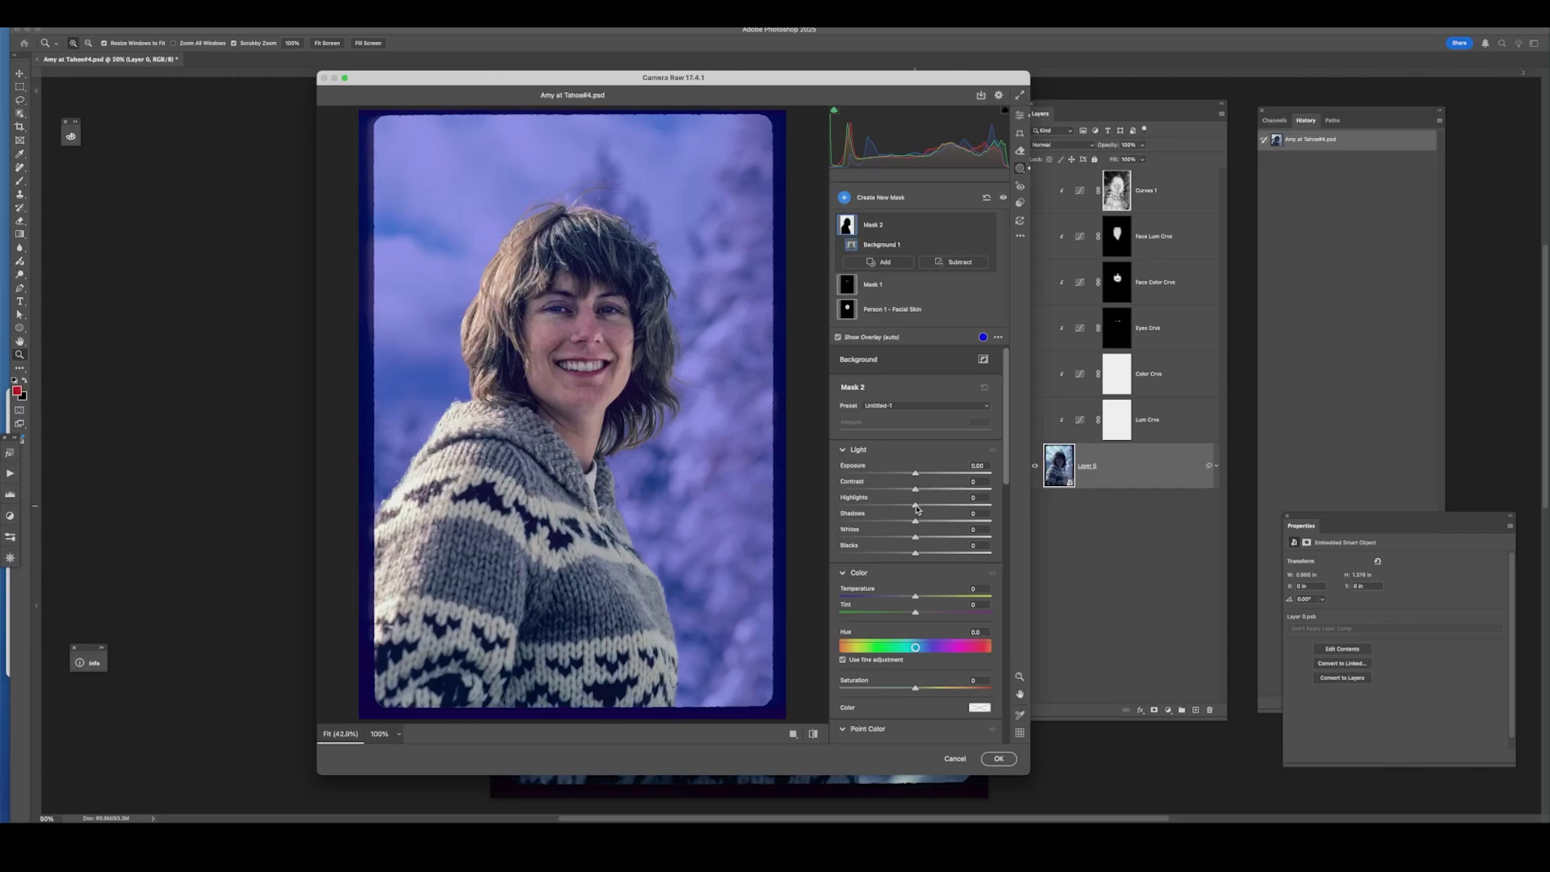
drag(917, 507, 856, 497)
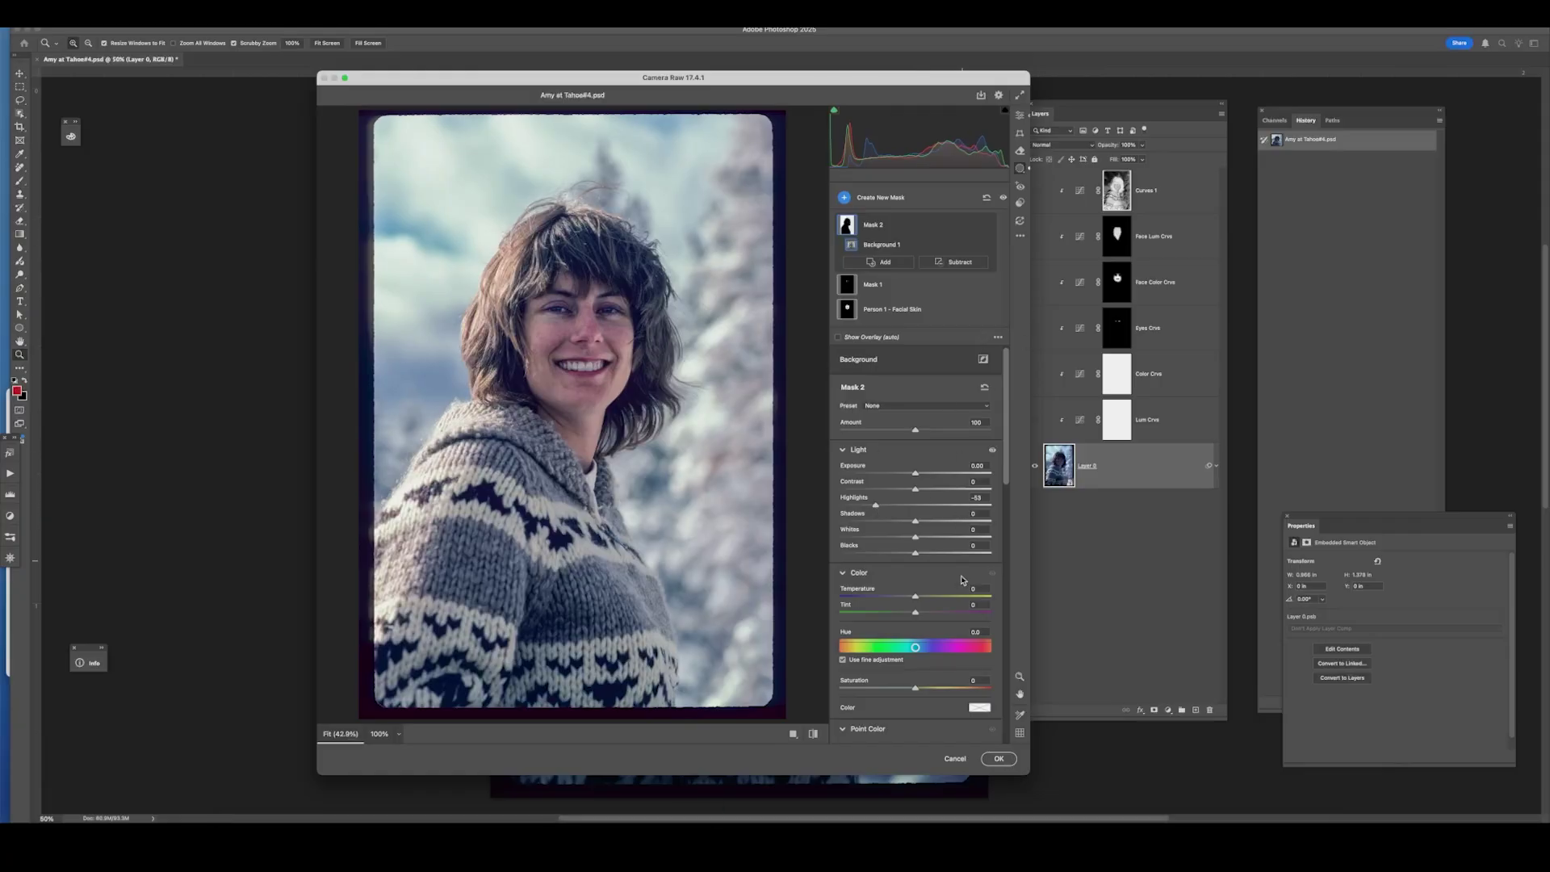
drag(912, 690, 892, 691)
click(998, 758)
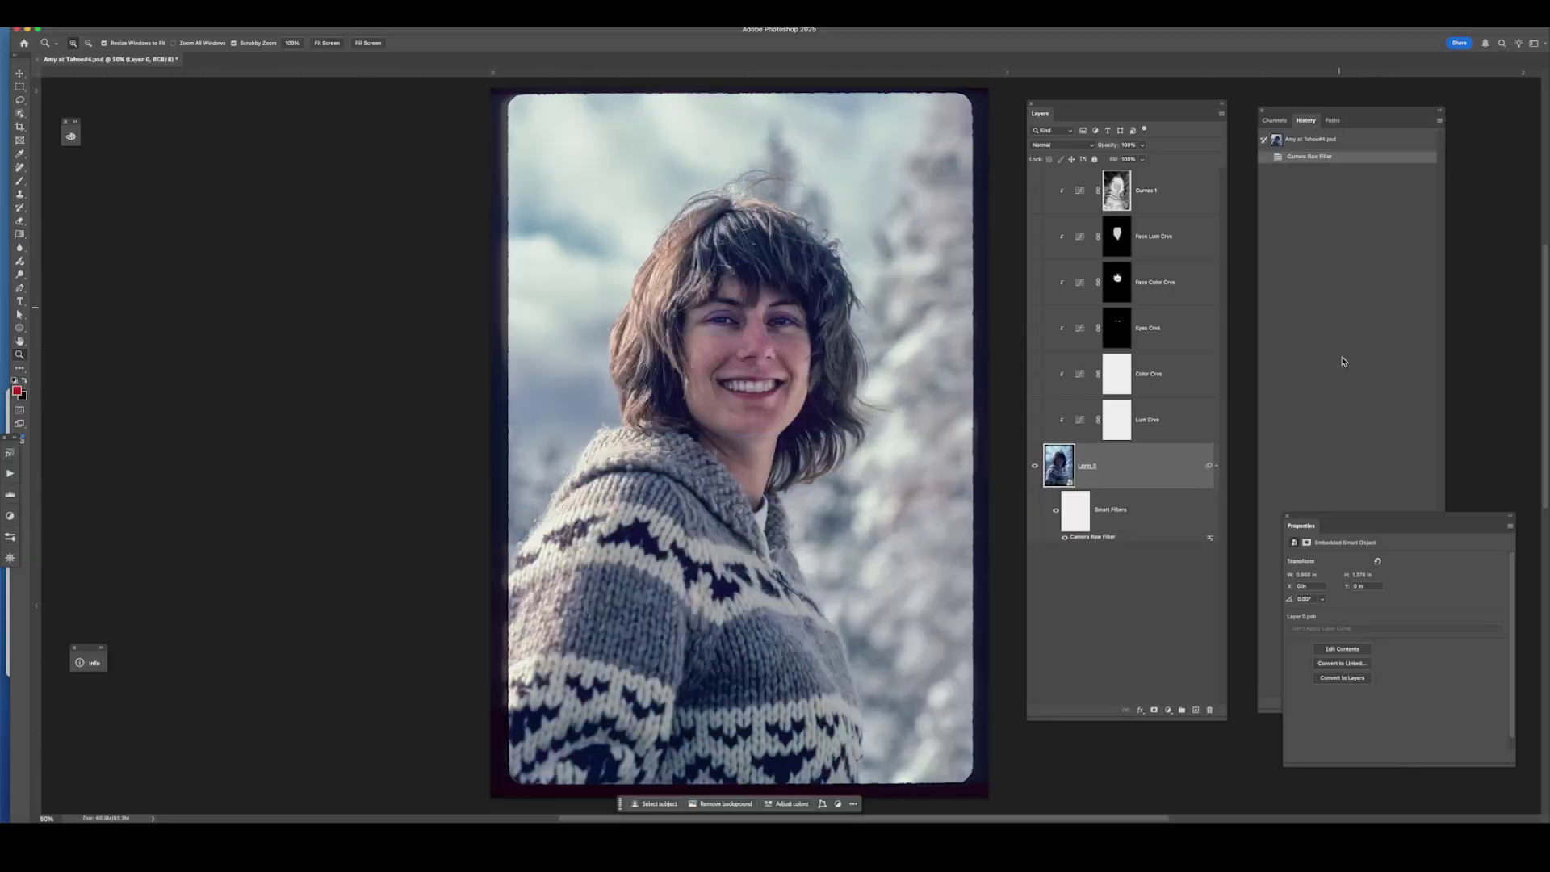
Step: Compare the photo before and after by toggling the visibility of Layer 0's smart filters
click(1055, 513)
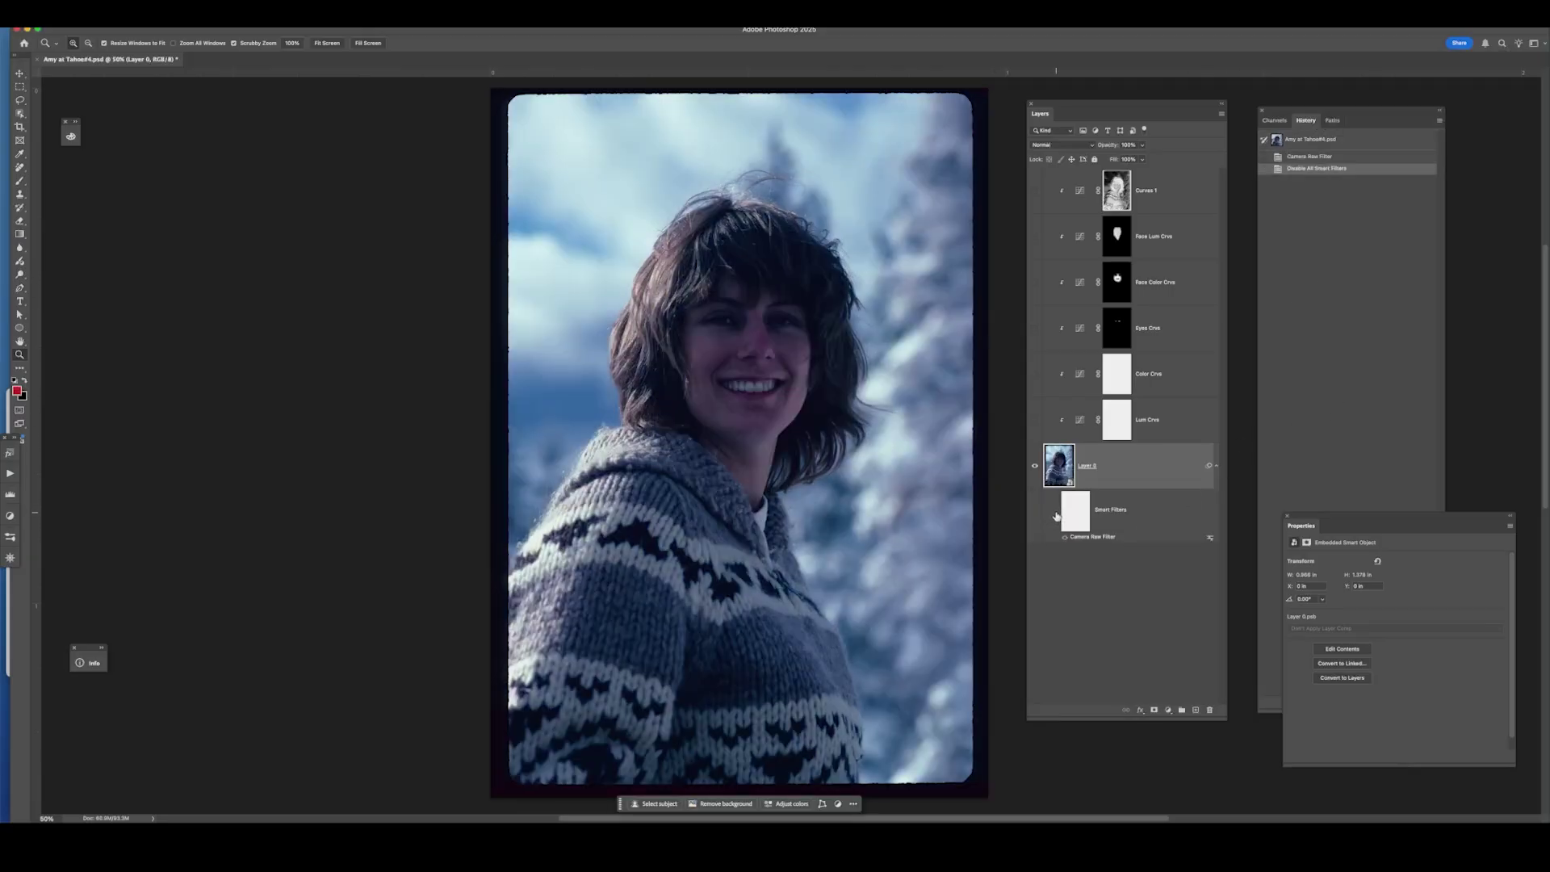
click(1056, 511)
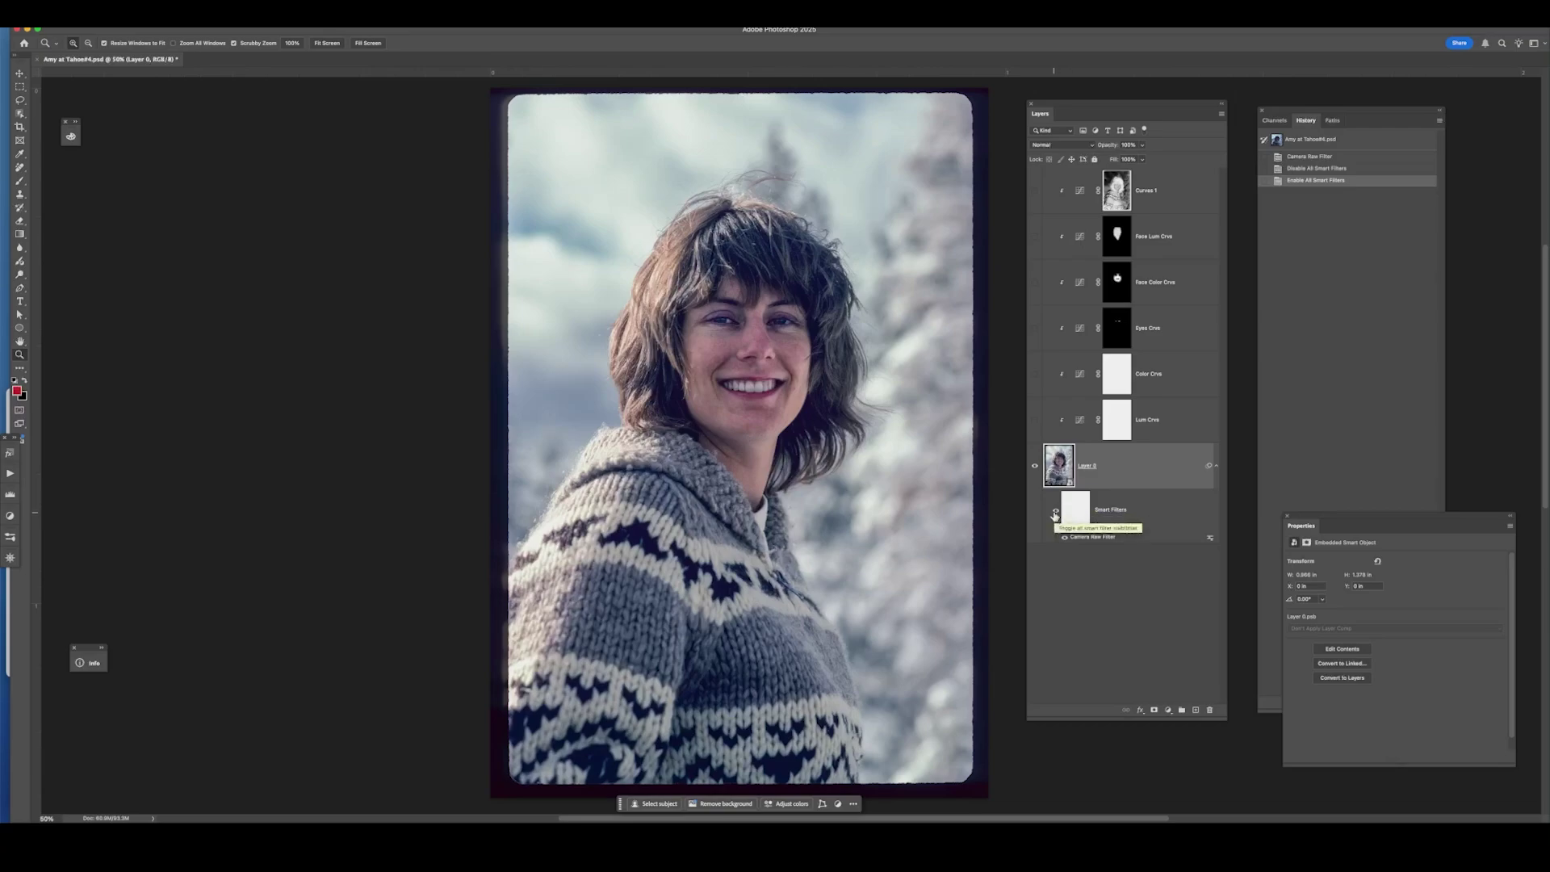
click(1056, 513)
click(1055, 513)
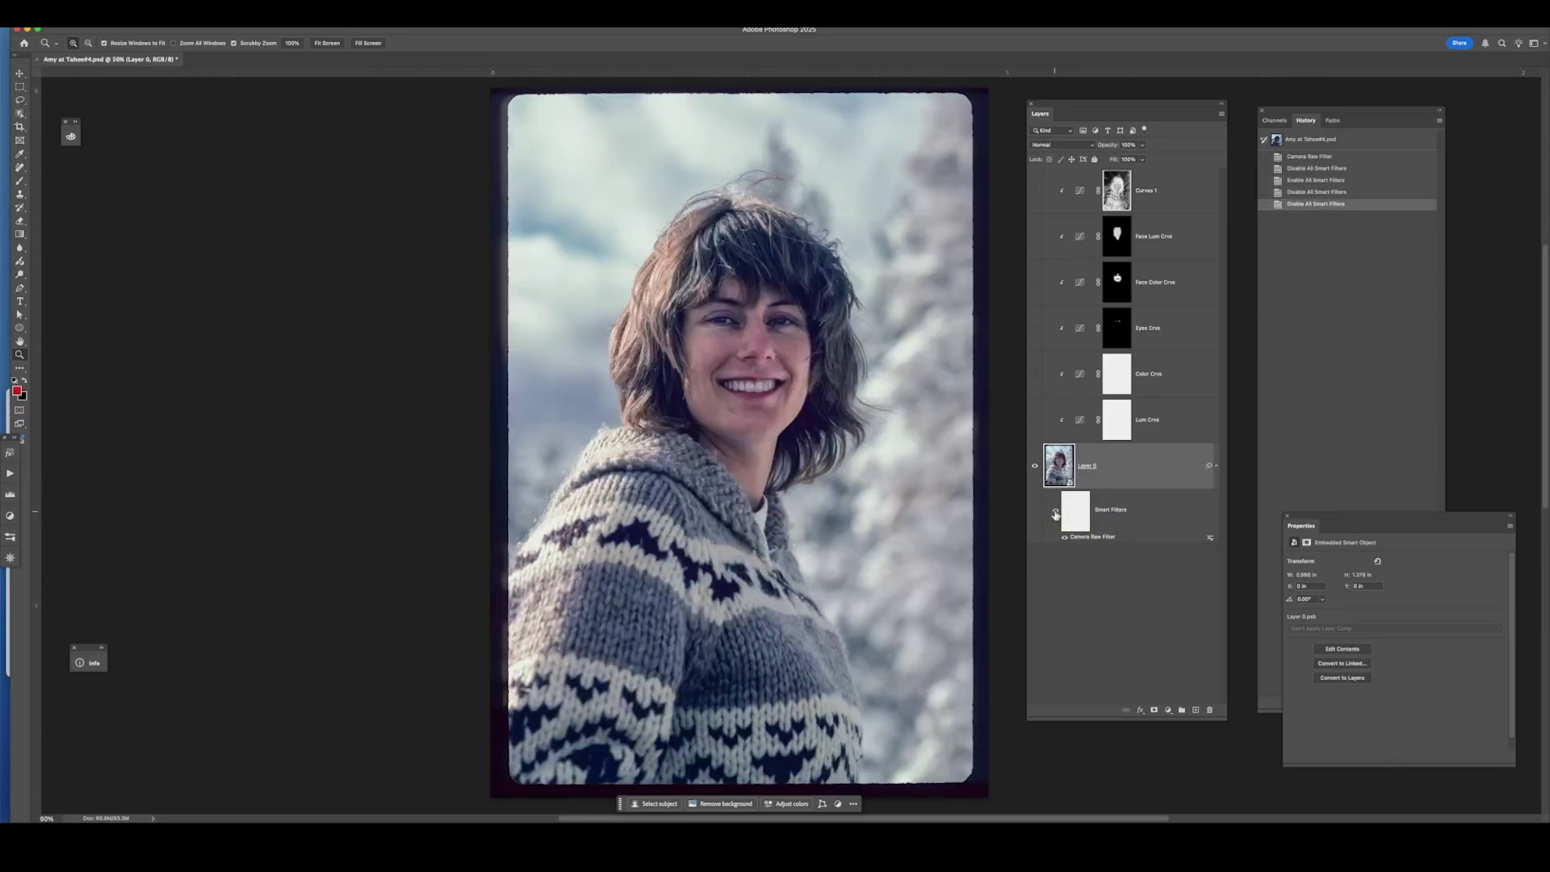